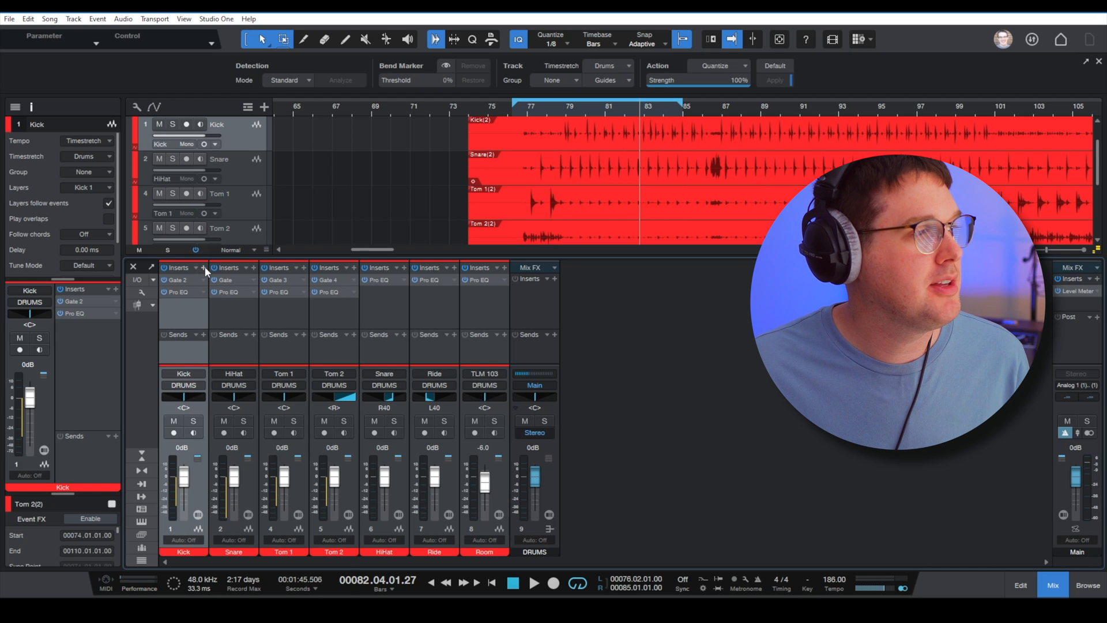
# Step: Insert the PreSonus Compressor on the Kick channel and reposition its window so all its controls are unobstructed
pyautogui.click(203, 268)
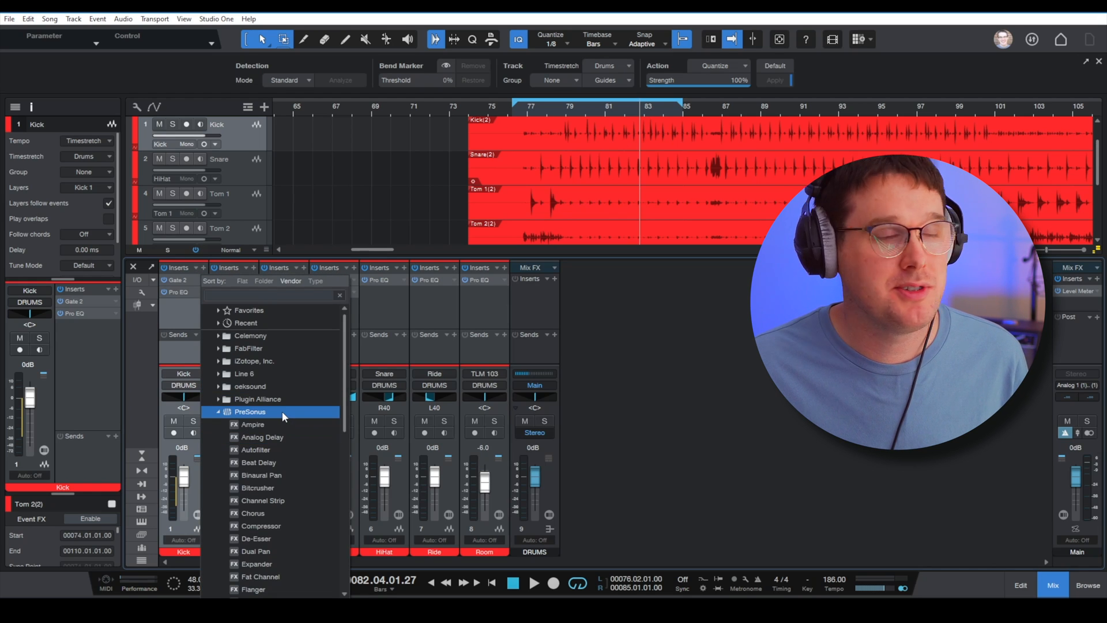
pyautogui.scroll(-2, 287, 450)
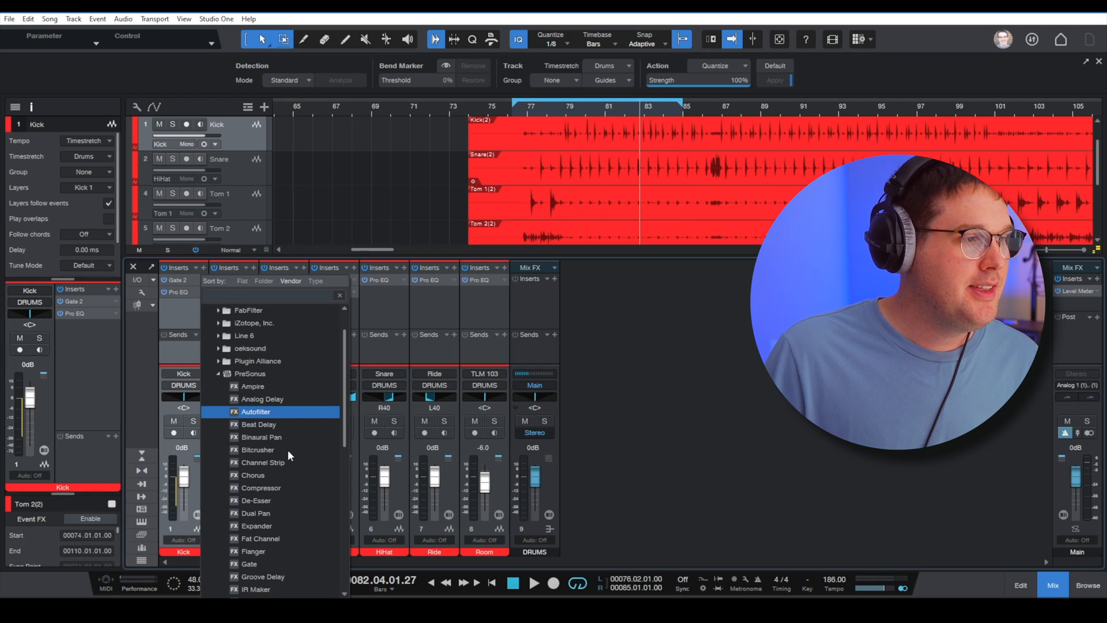
pyautogui.click(295, 452)
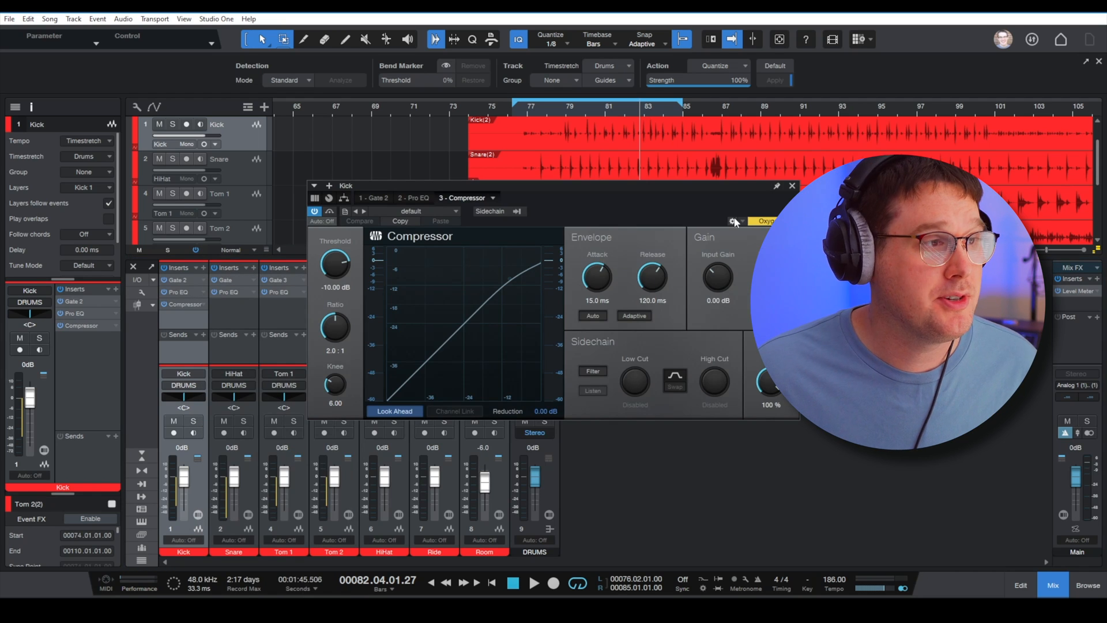
pyautogui.moveTo(687, 186); pyautogui.dragTo(661, 241)
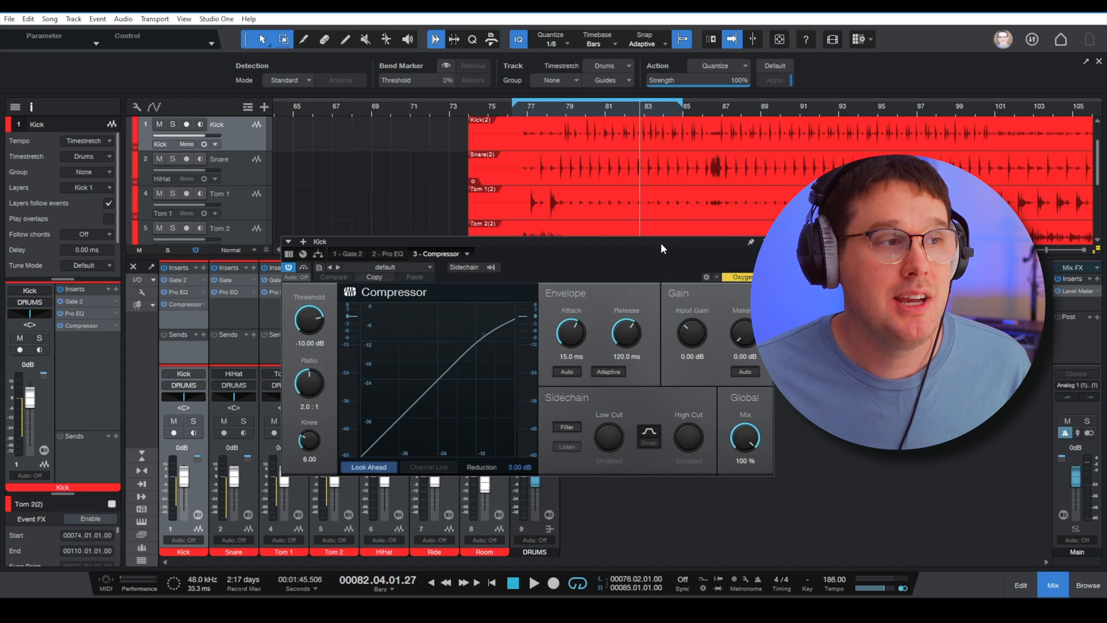
pyautogui.moveTo(596, 243); pyautogui.dragTo(572, 246)
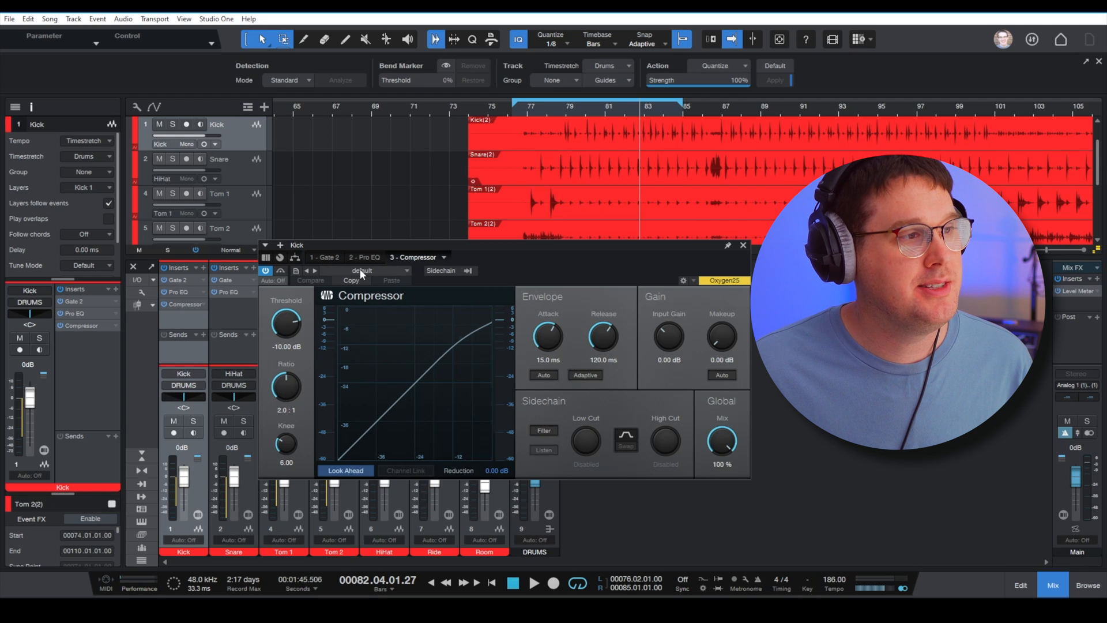
# Step: Load the "BD - Tight" preset from the Drums category into the Kick compressor
pyautogui.click(392, 270)
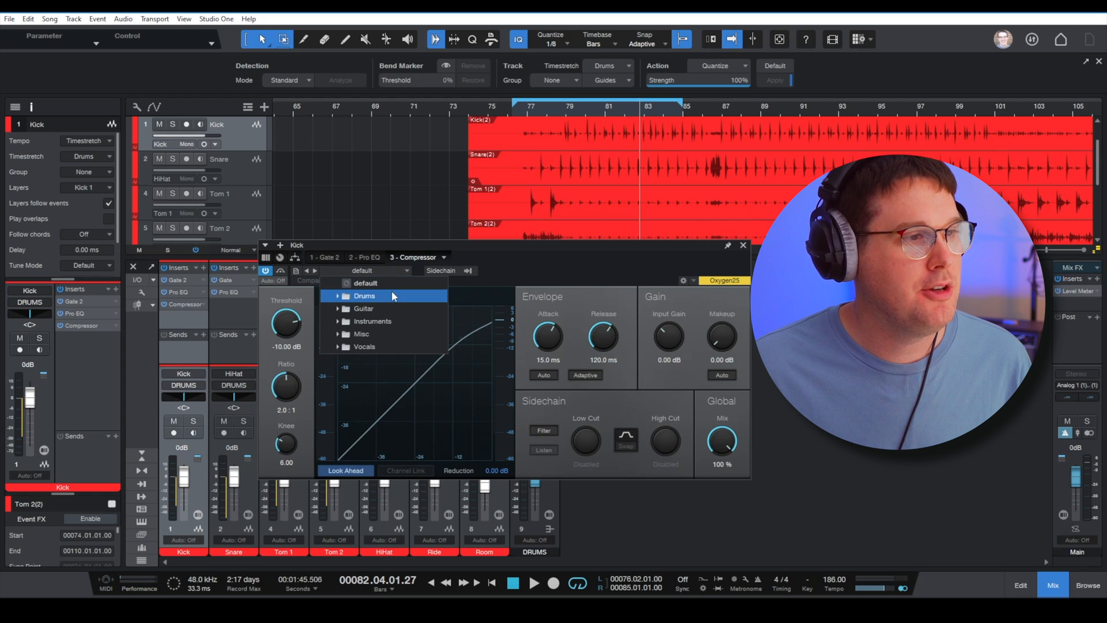
pyautogui.click(392, 296)
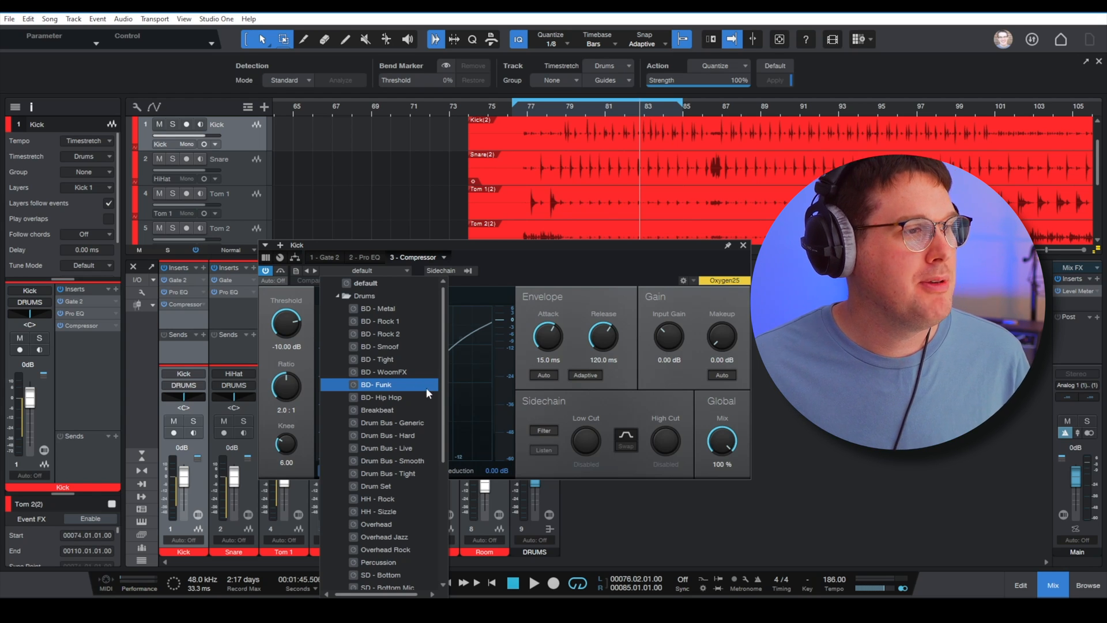
pyautogui.click(417, 358)
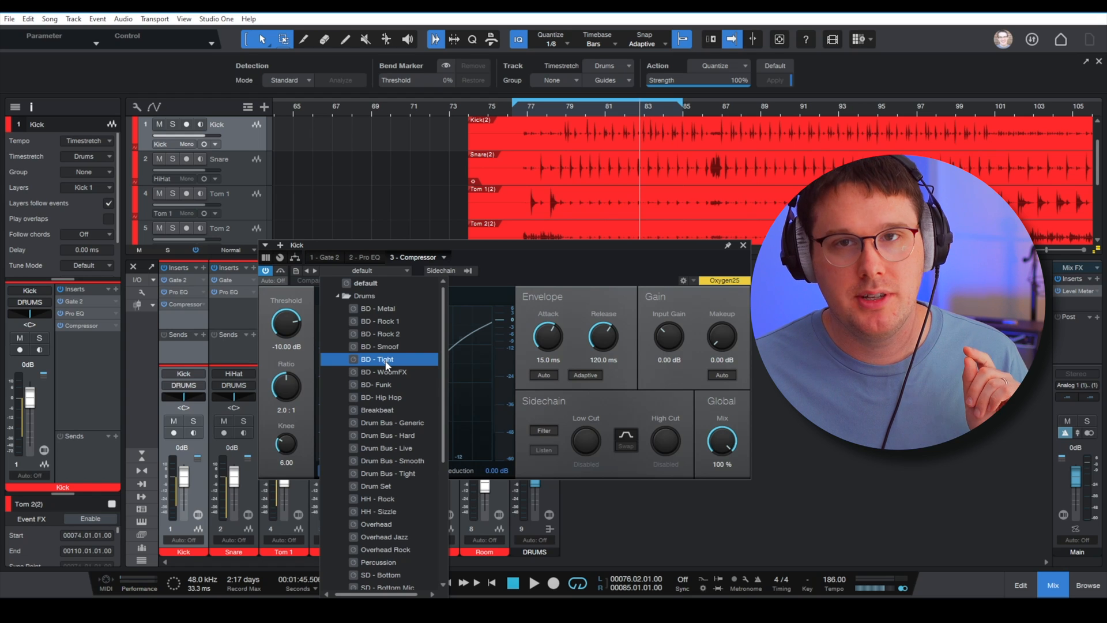
pyautogui.click(389, 362)
pyautogui.click(557, 265)
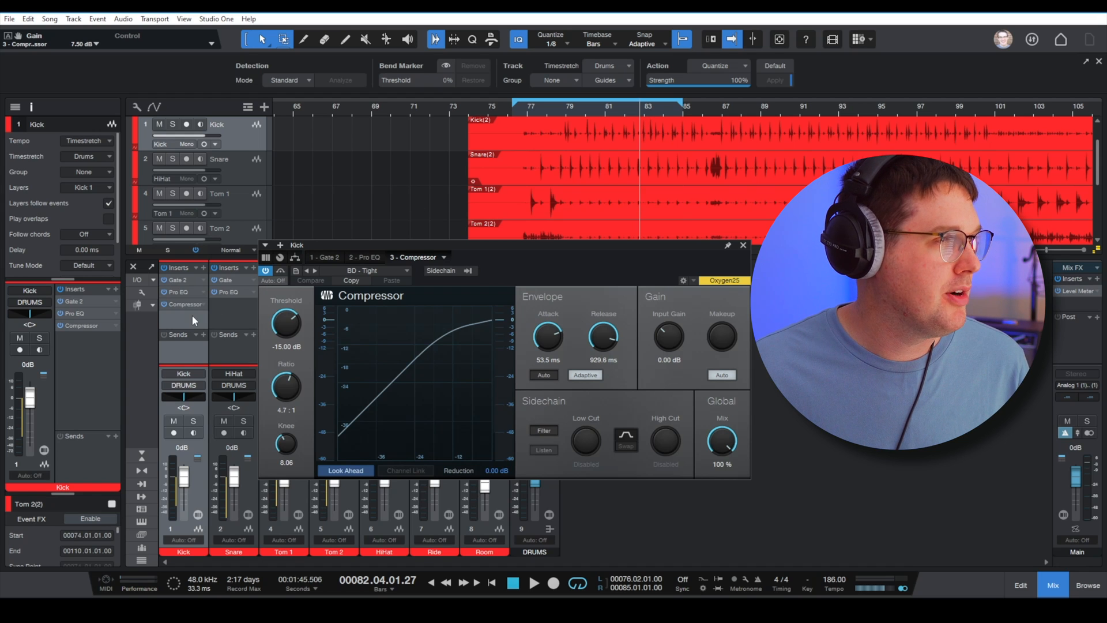
# Step: Solo the Kick track, set the loop range from 78.04.01.00 to 84.02.01.00, and audition it with compression
pyautogui.press('s')
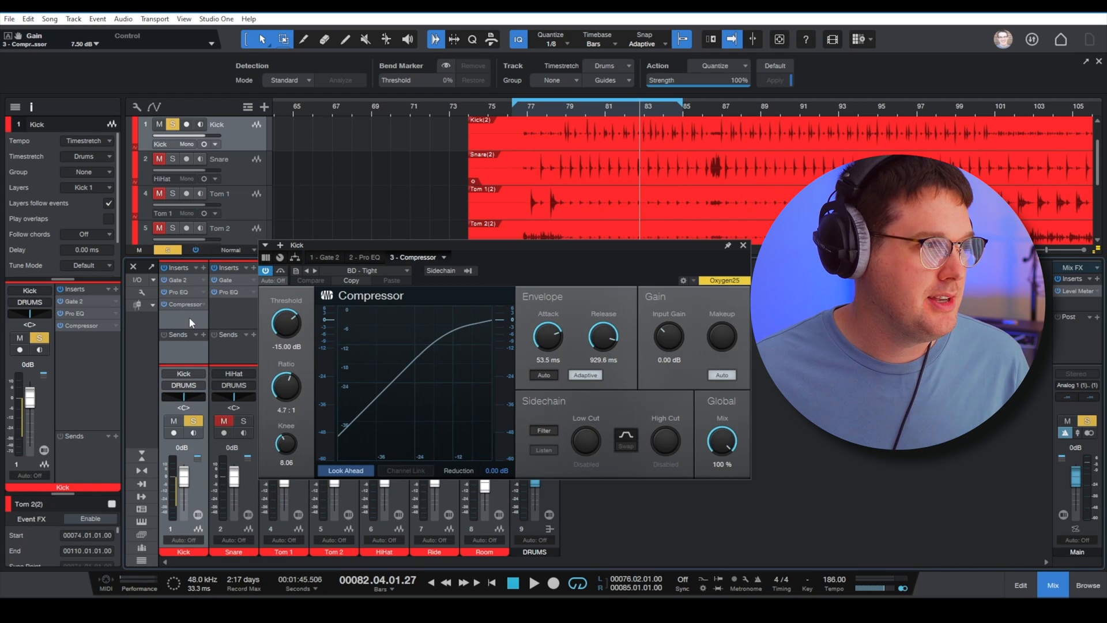
pyautogui.moveTo(559, 109); pyautogui.dragTo(668, 101)
pyautogui.press('space')
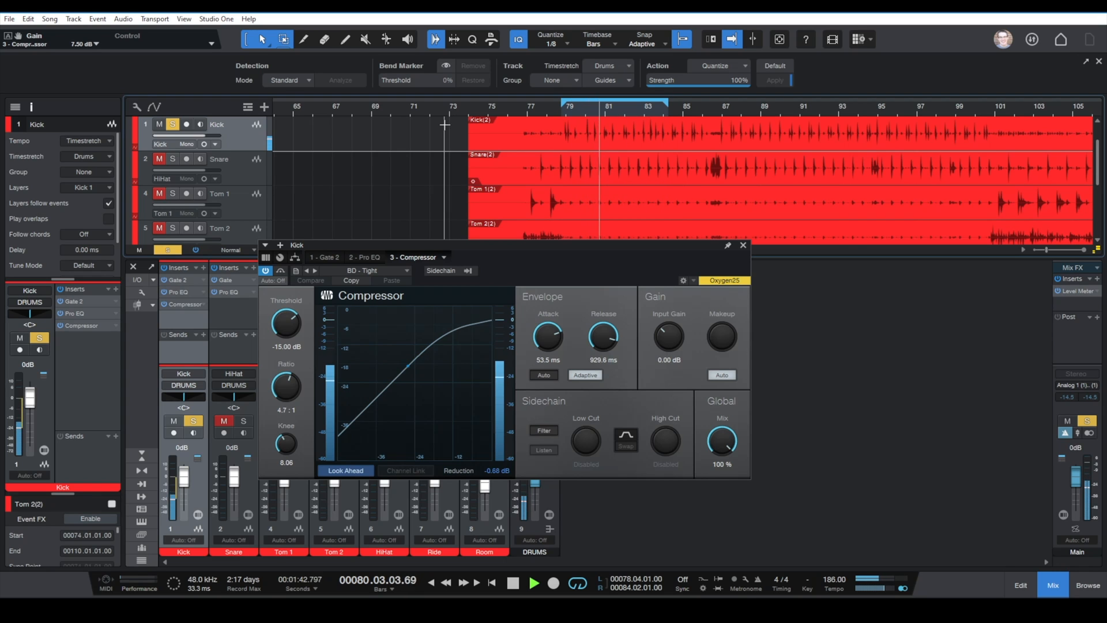
pyautogui.press('space')
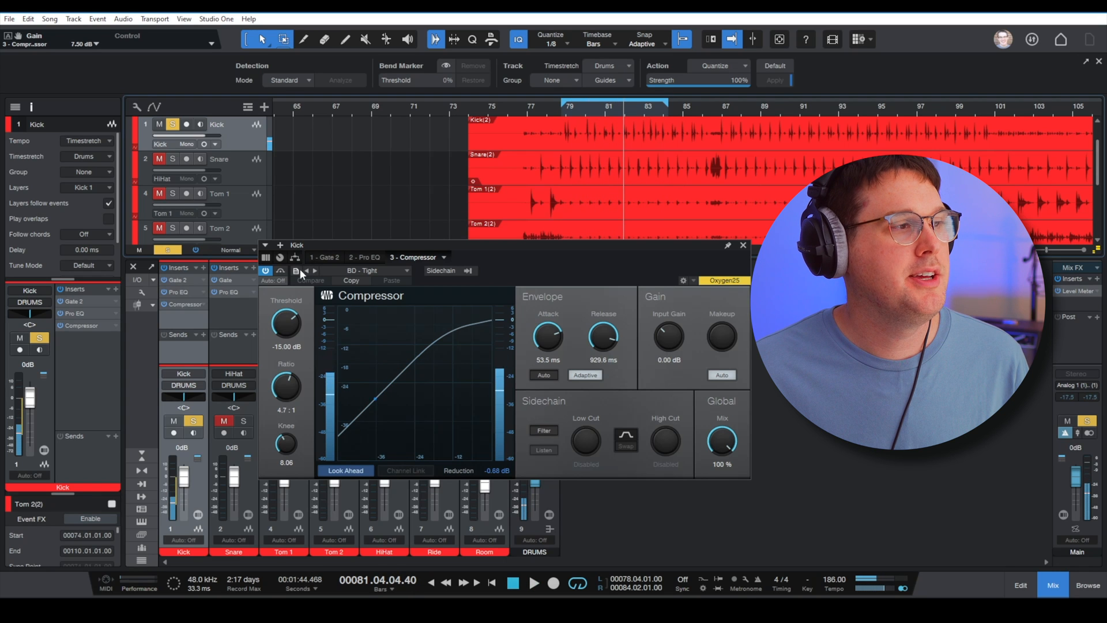
# Step: Audition the looped kick from the loop start with the compressor bypassed, and re-enable the compressor
pyautogui.click(266, 270)
pyautogui.click(561, 110)
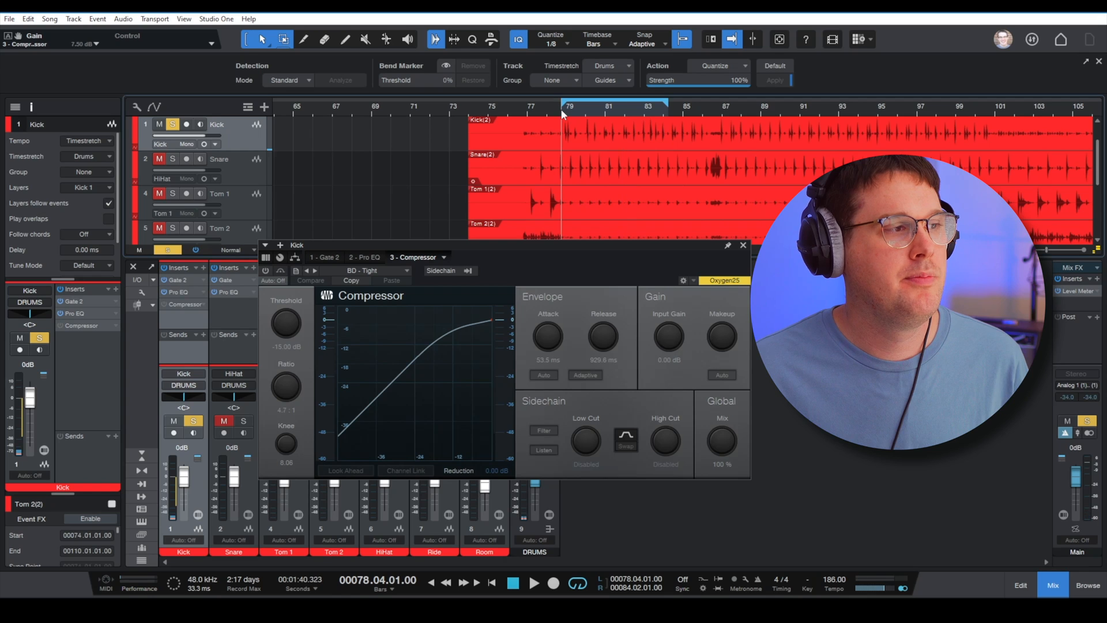
pyautogui.press('space')
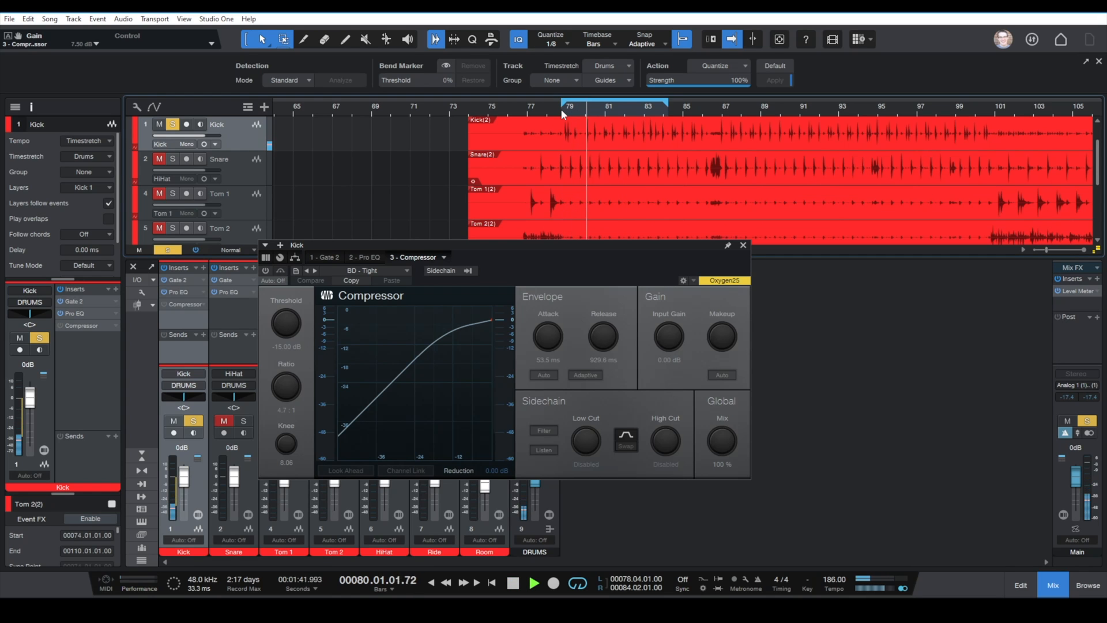
pyautogui.press('space')
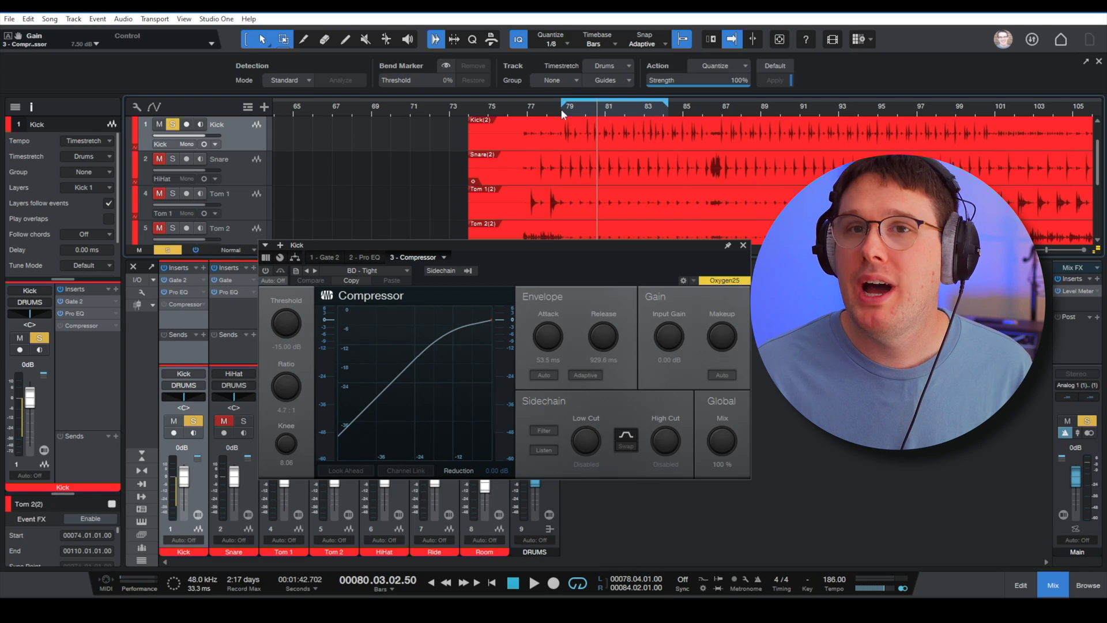
pyautogui.click(265, 270)
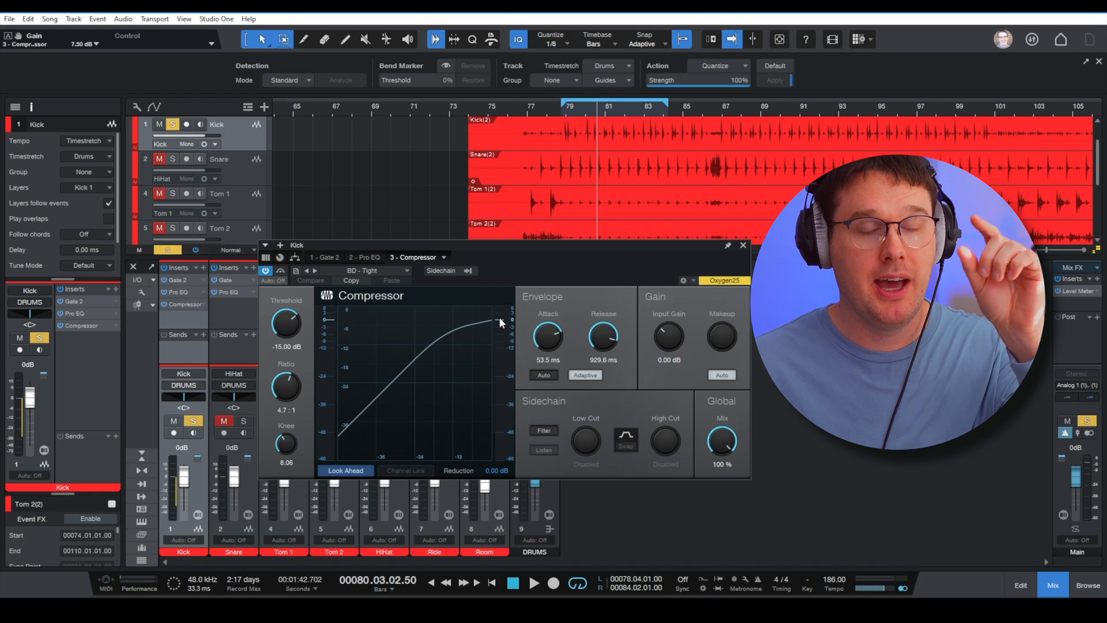
# Step: Lower the compressor's threshold to -28.20 dB and audition the looped kick
pyautogui.moveTo(499, 317)
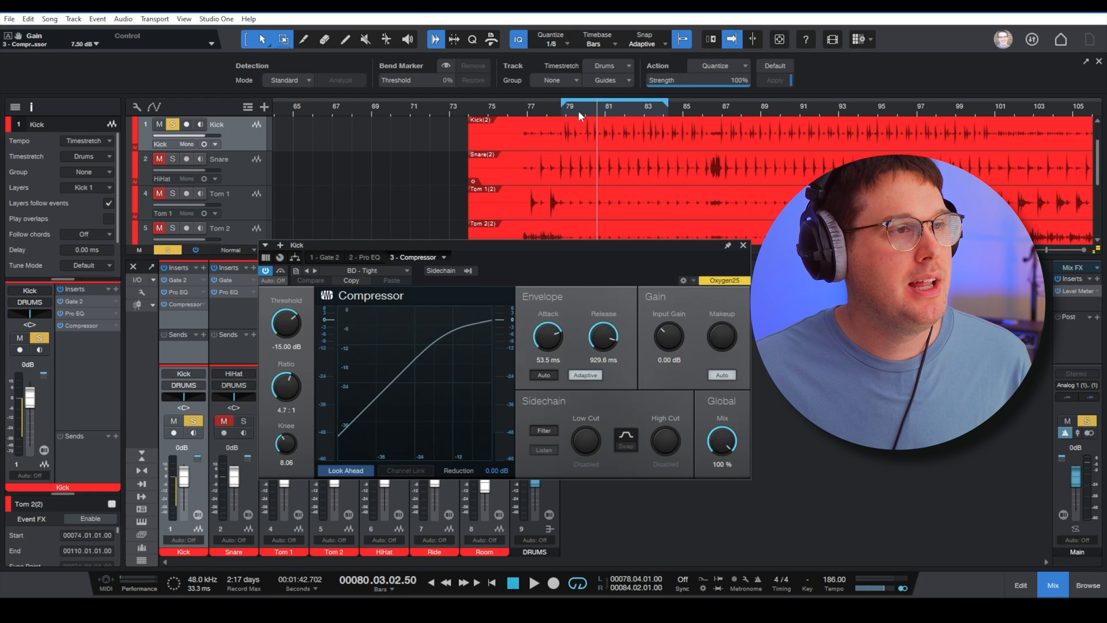
pyautogui.press('space')
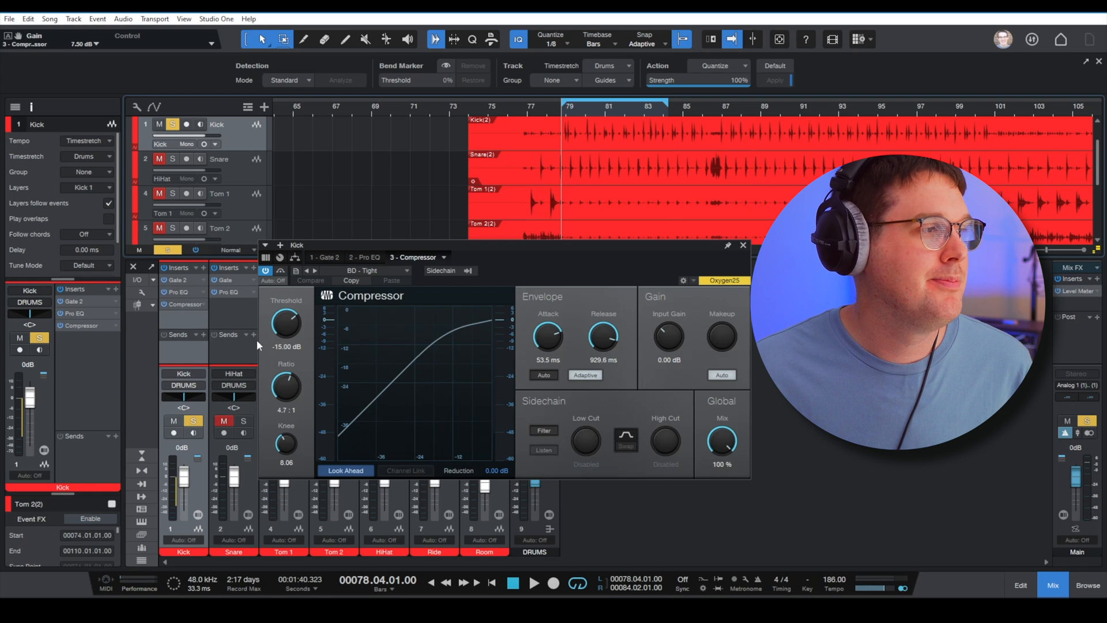
pyautogui.press('space')
pyautogui.moveTo(284, 324); pyautogui.dragTo(280, 355)
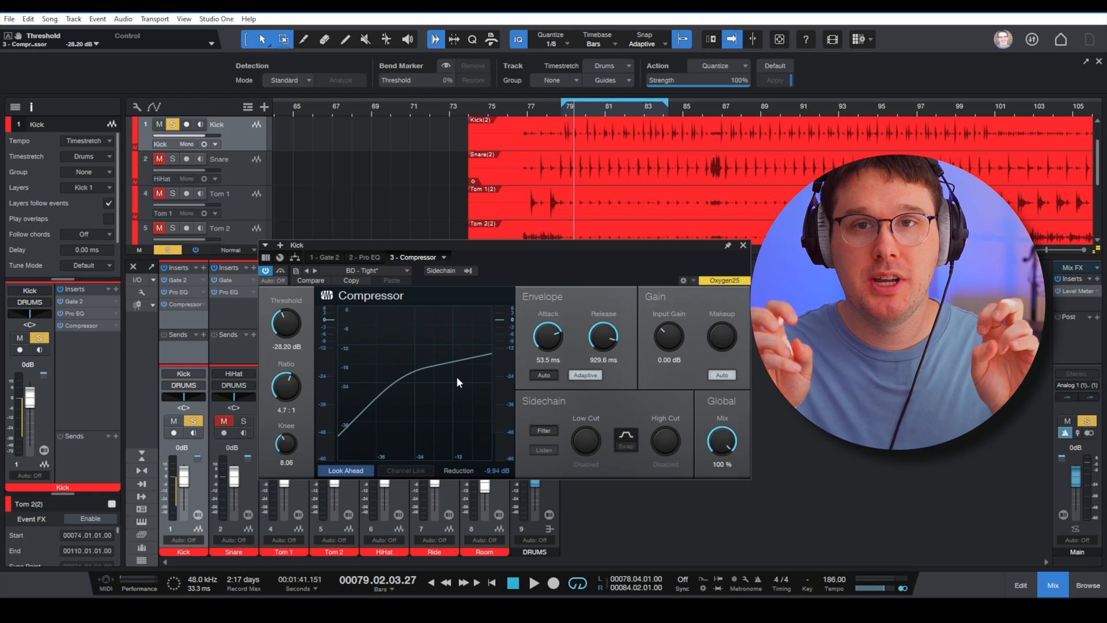
pyautogui.press('space')
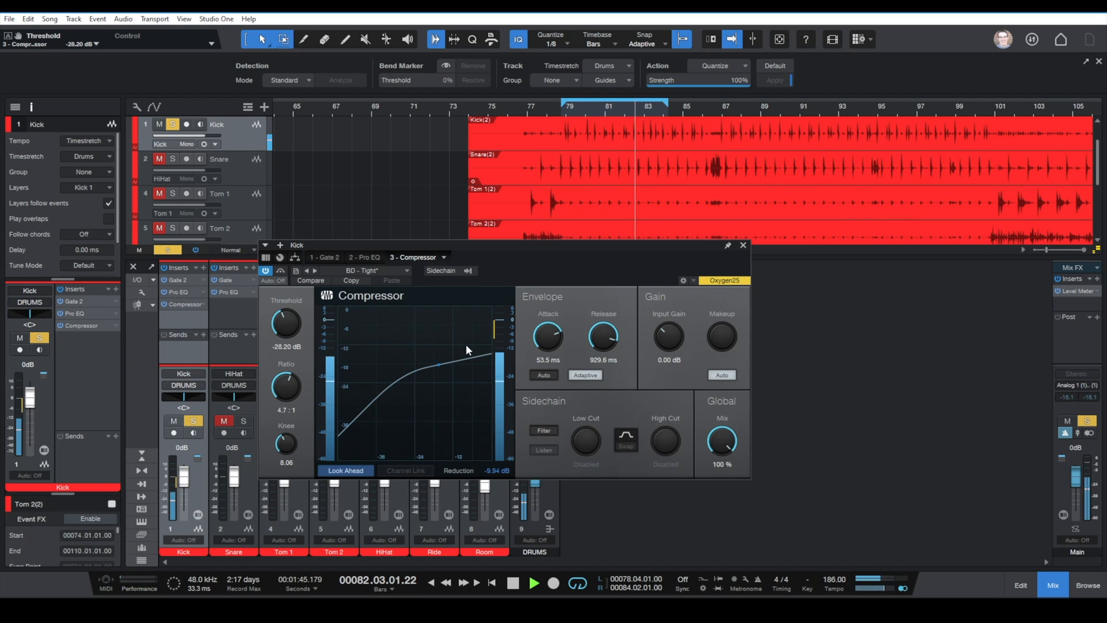
pyautogui.press('space')
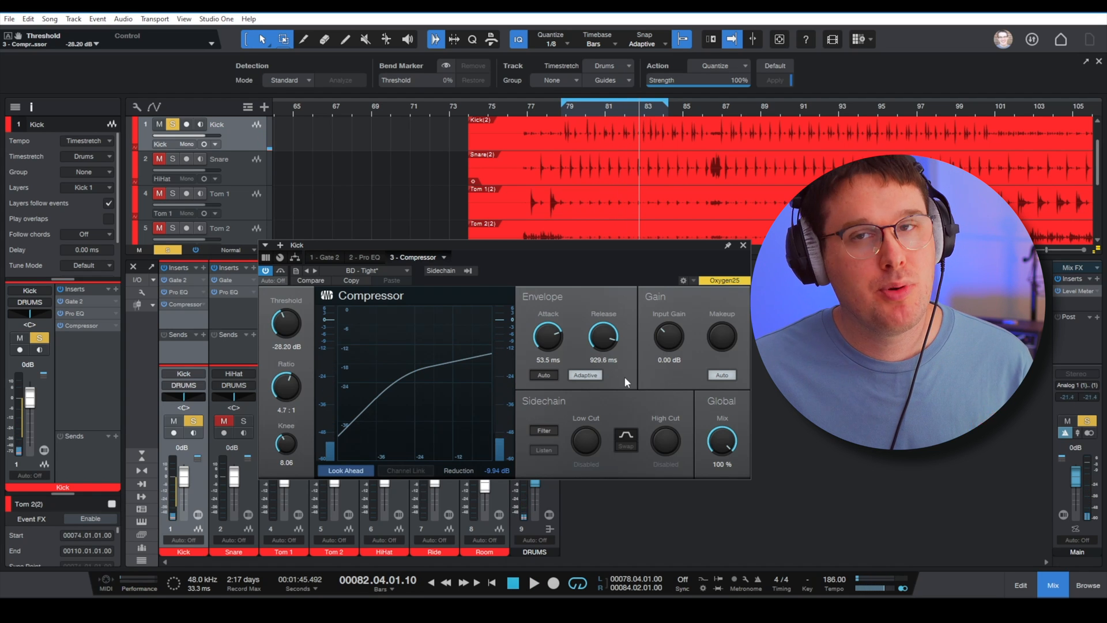
# Step: Turn off automatic makeup gain, set Makeup to 0.00 dB, and play the kick from the loop start
pyautogui.click(727, 376)
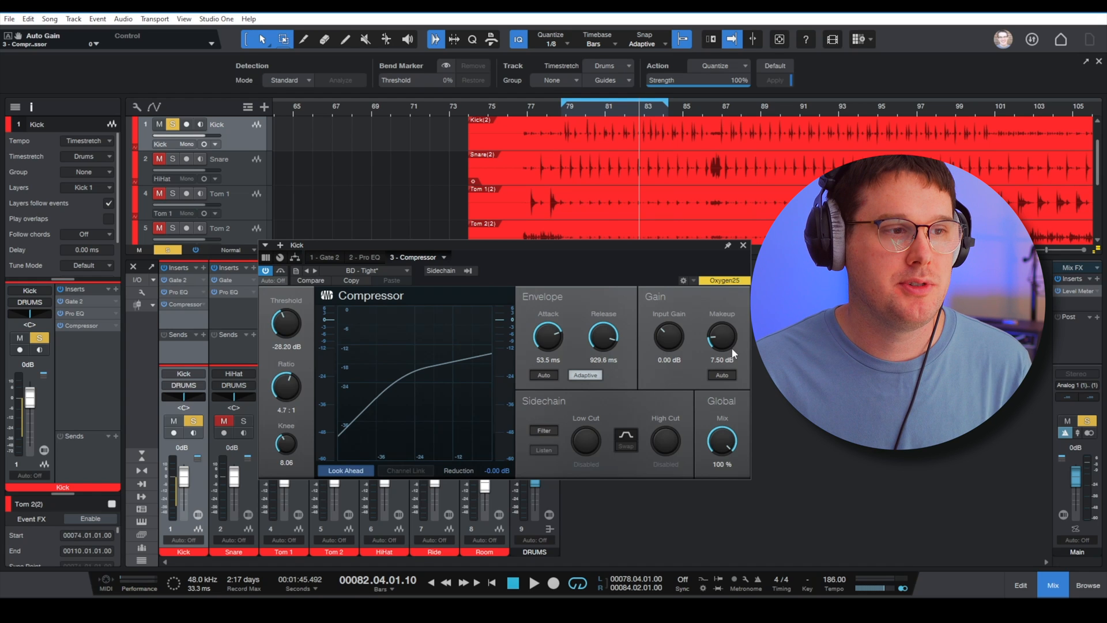
pyautogui.moveTo(718, 338); pyautogui.dragTo(717, 380)
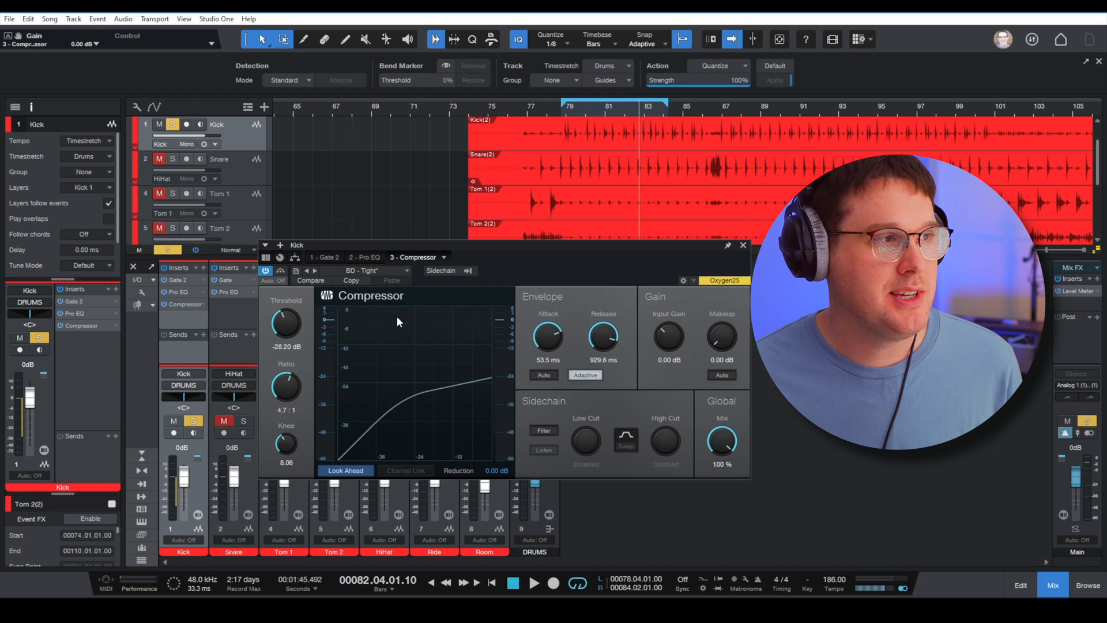
pyautogui.click(562, 112)
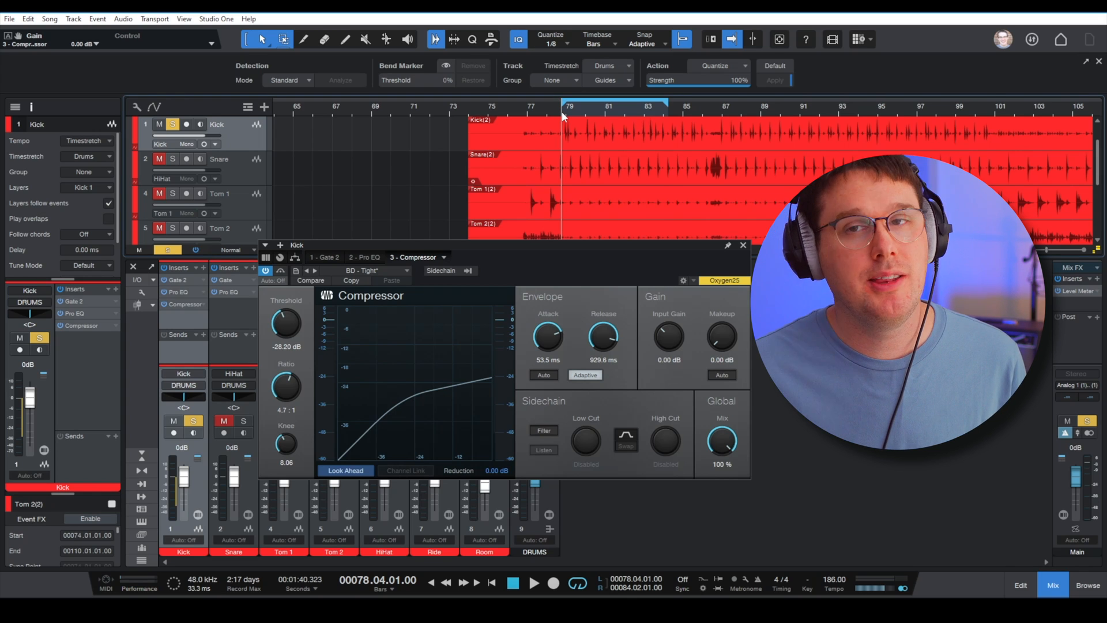
pyautogui.press('space')
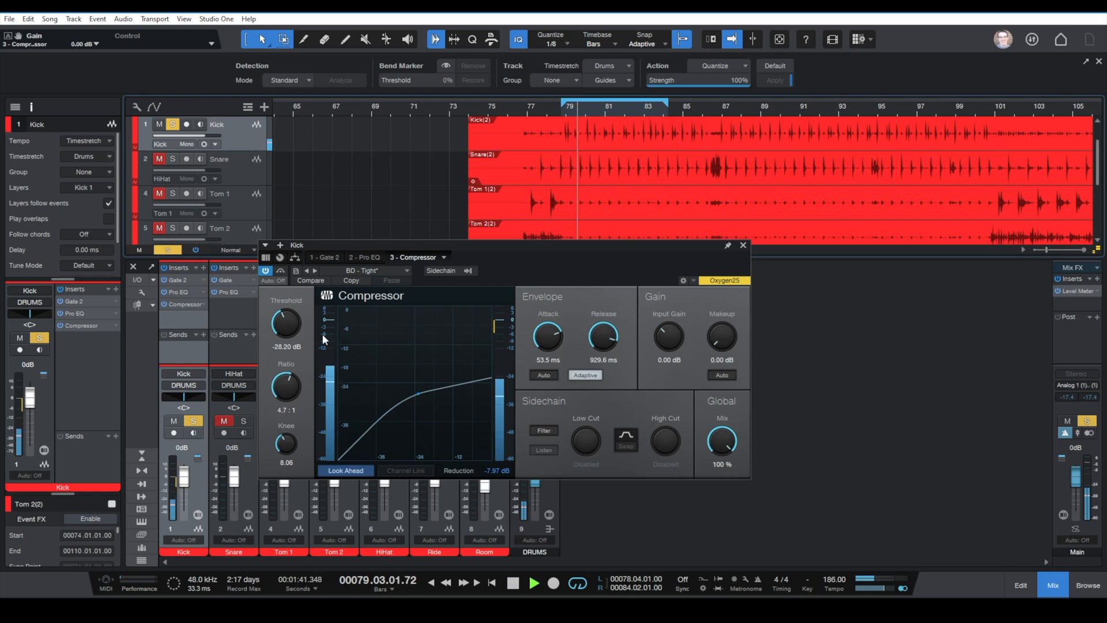
pyautogui.press('space')
# Step: Compare the kick without makeup gain against the bypassed compressor during playback, leaving the compressor enabled
pyautogui.click(265, 271)
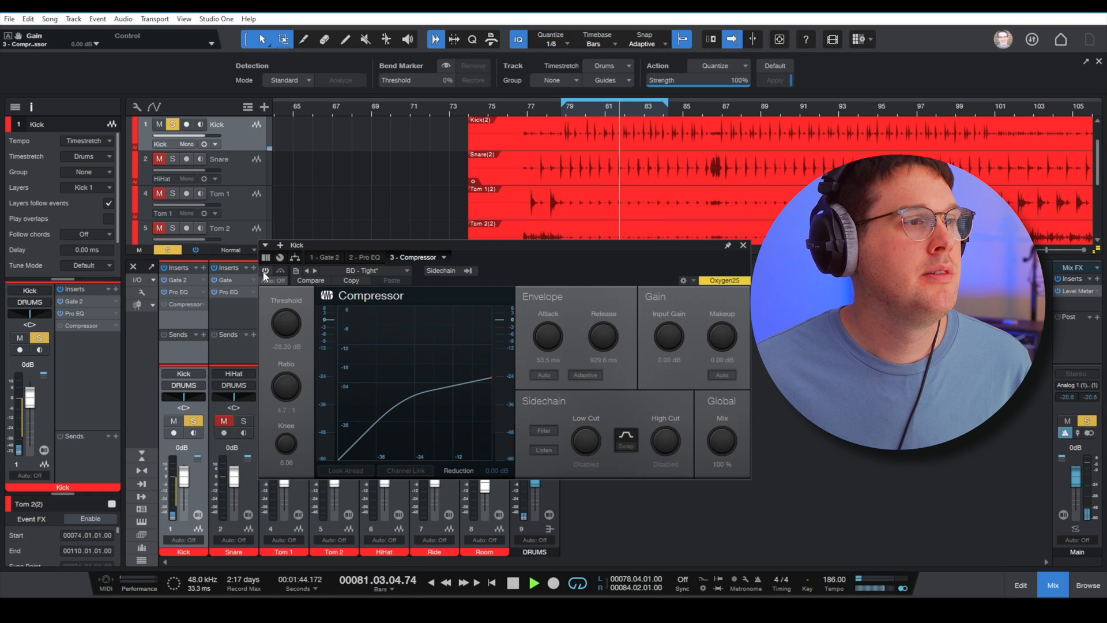
pyautogui.press('space')
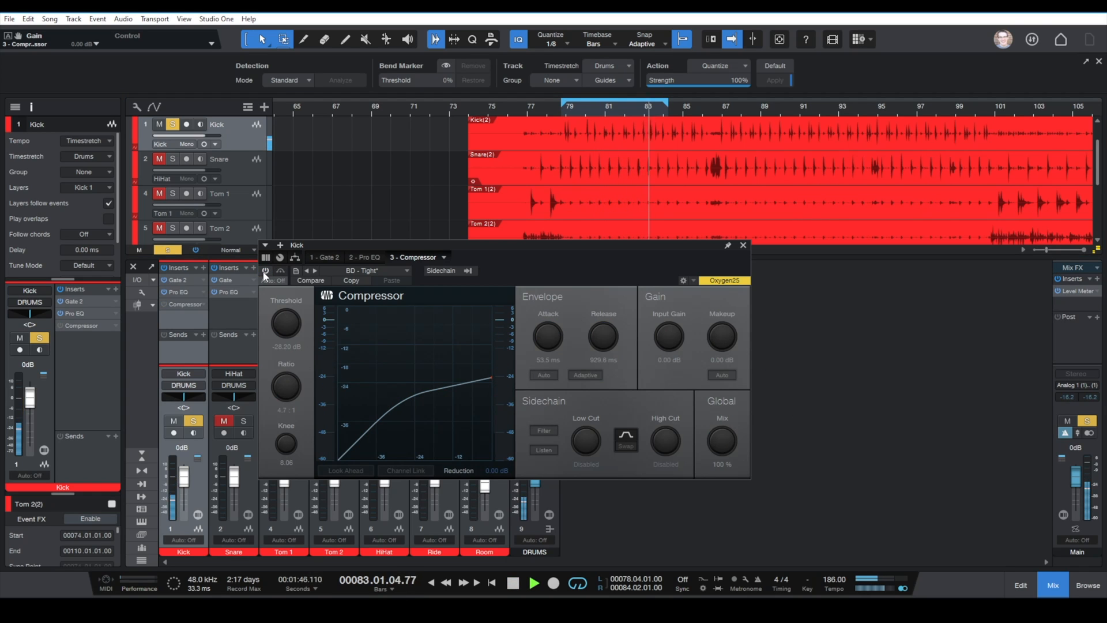
pyautogui.press('space')
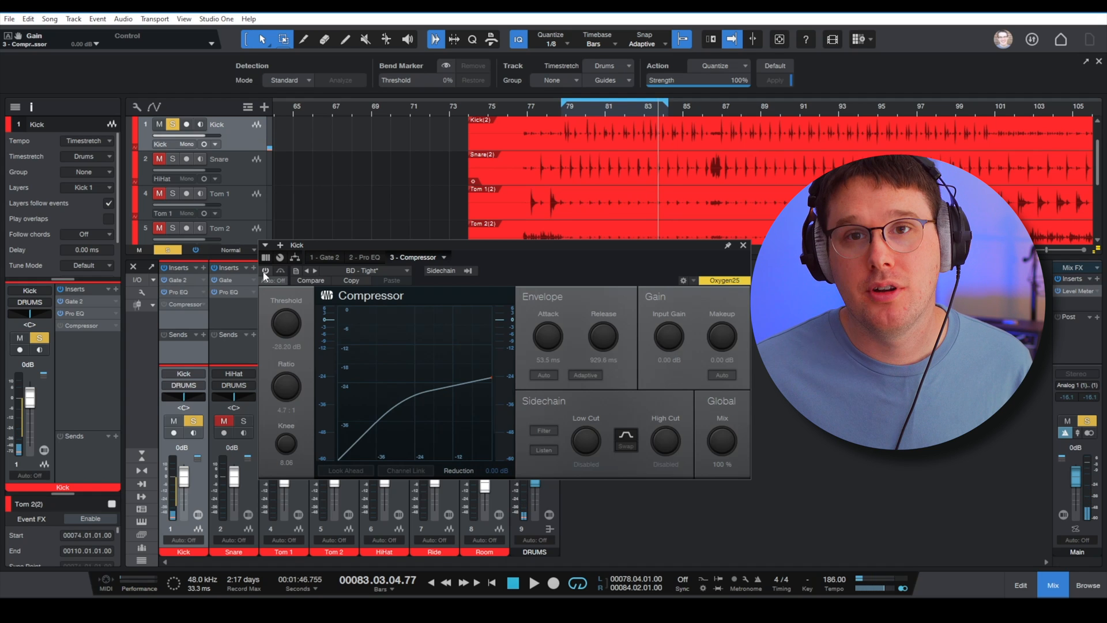
pyautogui.click(264, 271)
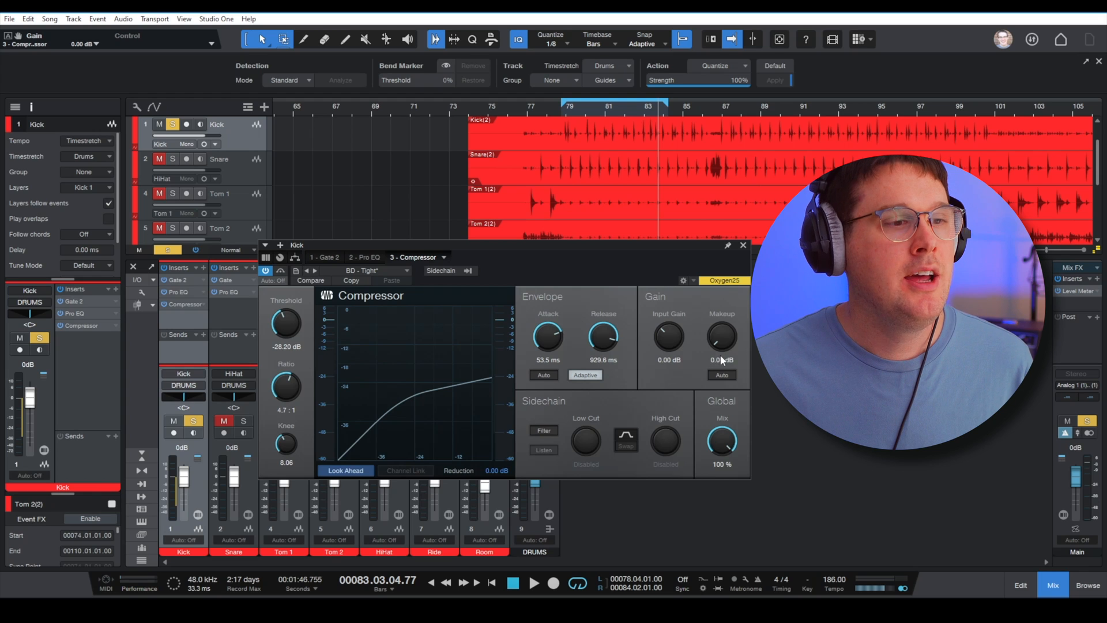
# Step: Set the compressor's makeup gain to 8 dB
pyautogui.moveTo(720, 343); pyautogui.dragTo(722, 332)
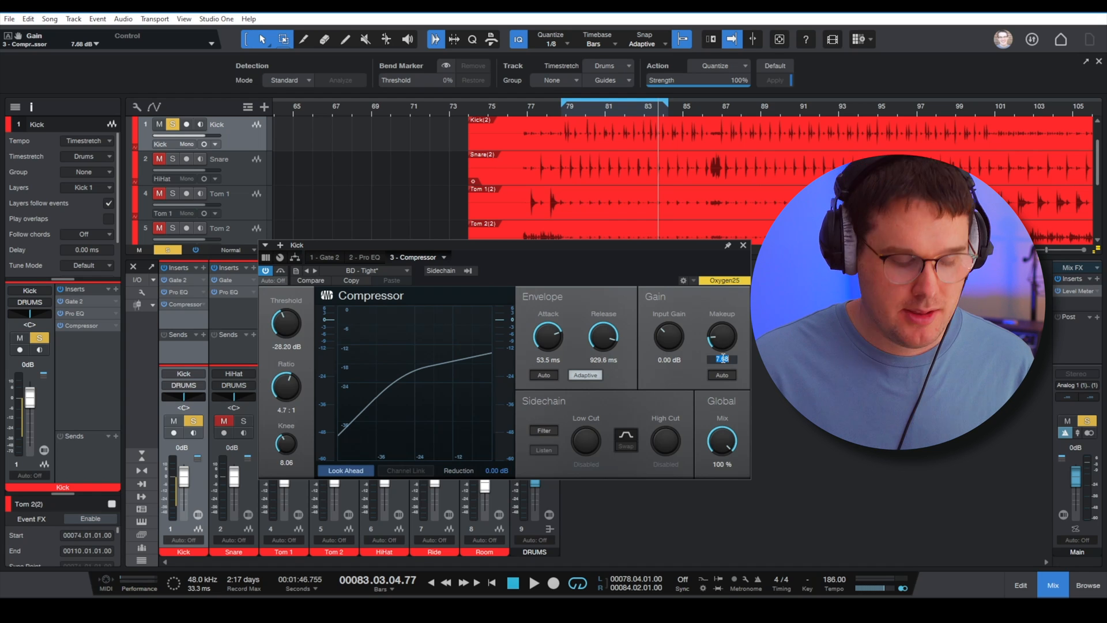
pyautogui.write('8')
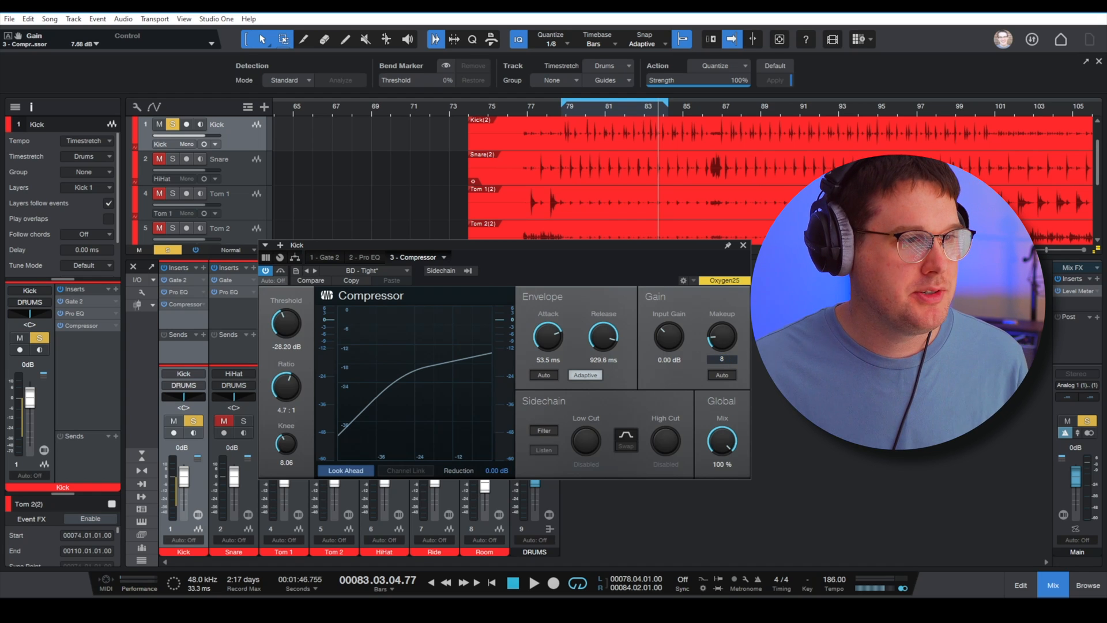
pyautogui.press('Return')
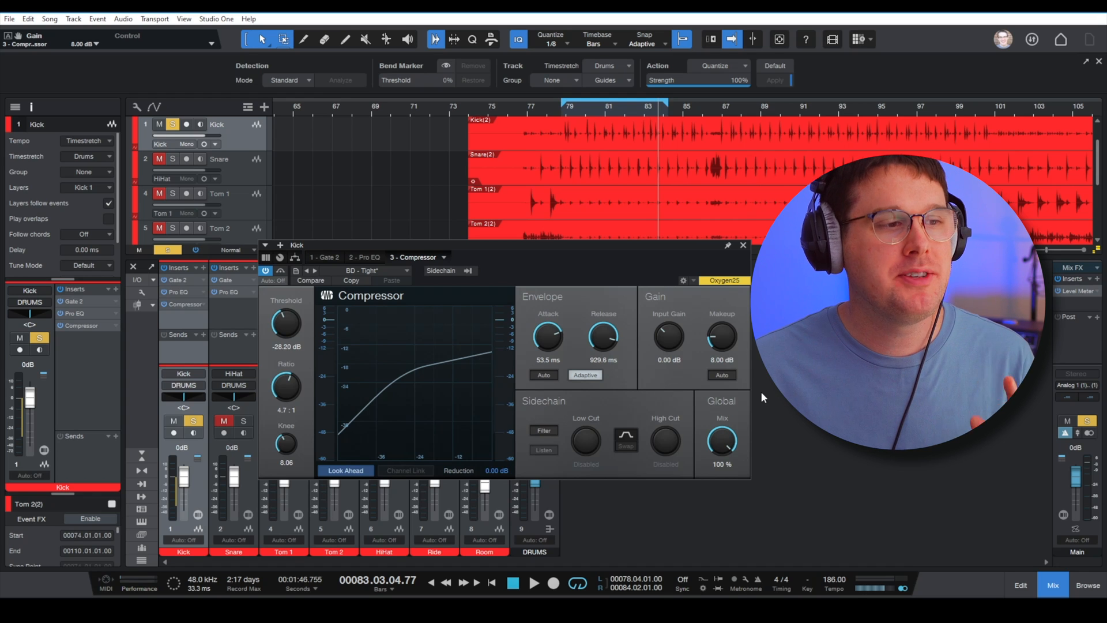
# Step: Play the looped kick with the compressor bypassed and re-enabled to compare it with the 8 dB makeup gain
pyautogui.click(265, 271)
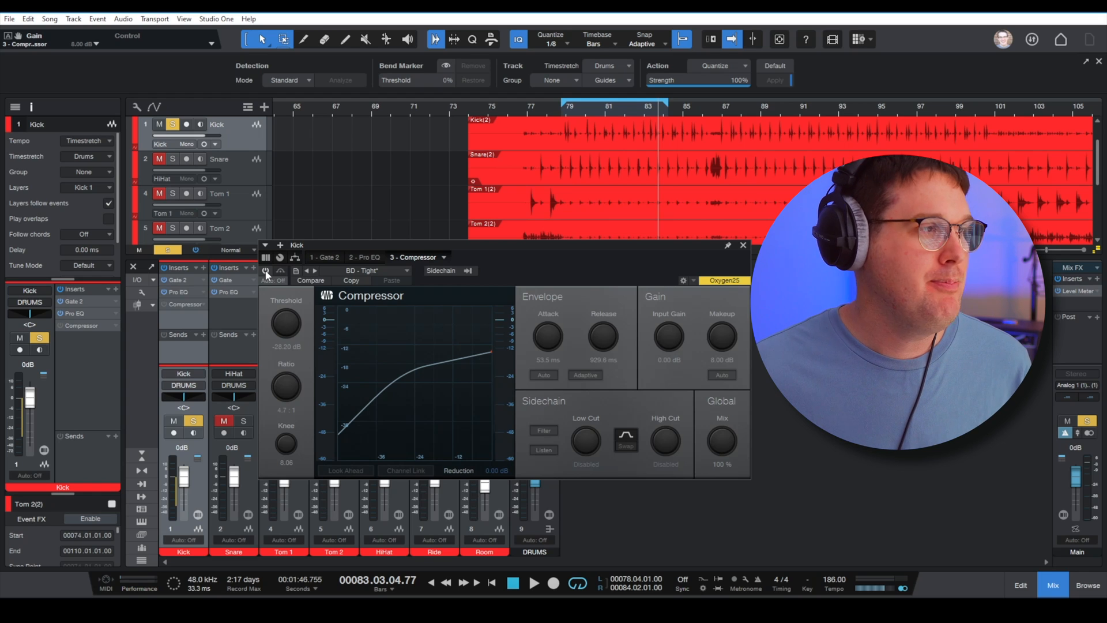
pyautogui.press('space')
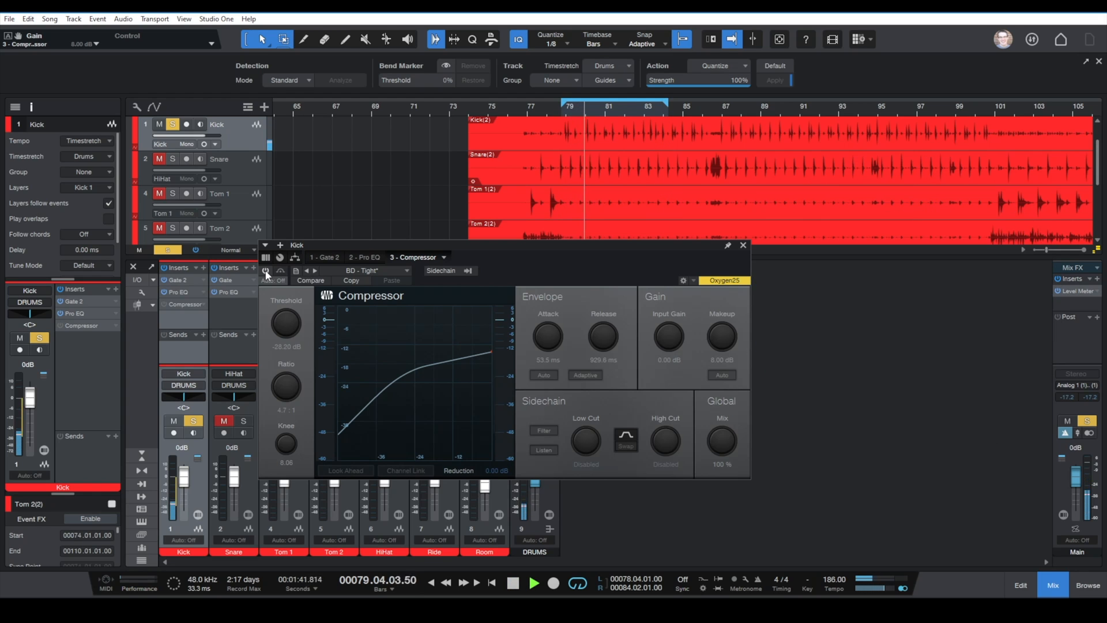
pyautogui.click(266, 271)
pyautogui.press('space')
pyautogui.press('space')
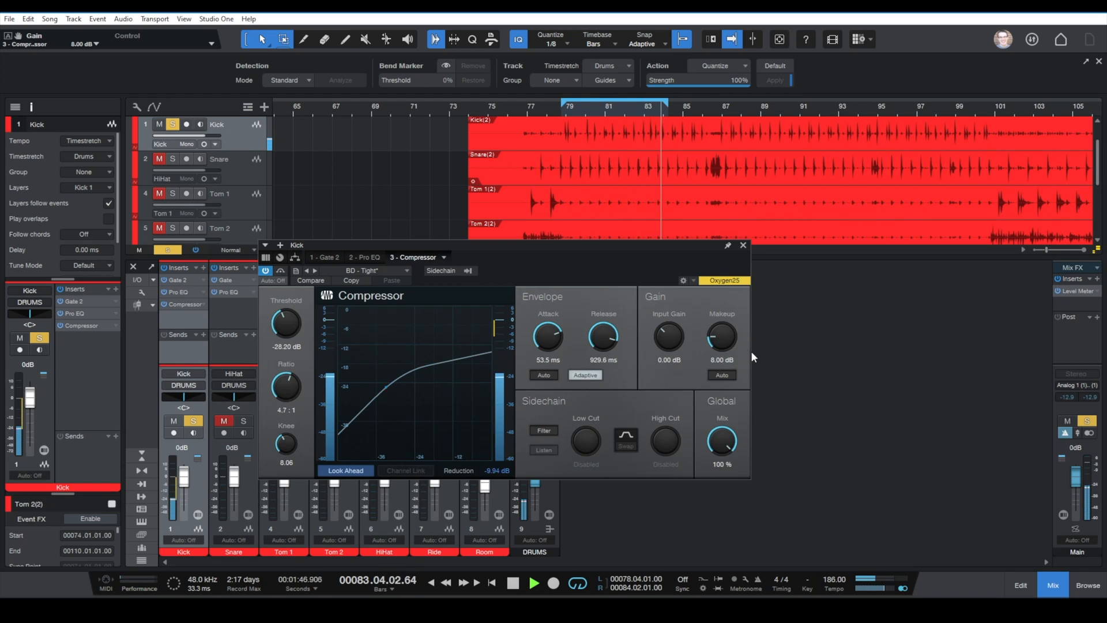
# Step: Stop playback, set the kick compressor's makeup gain to 7 dB, and close the compressor
pyautogui.press('space')
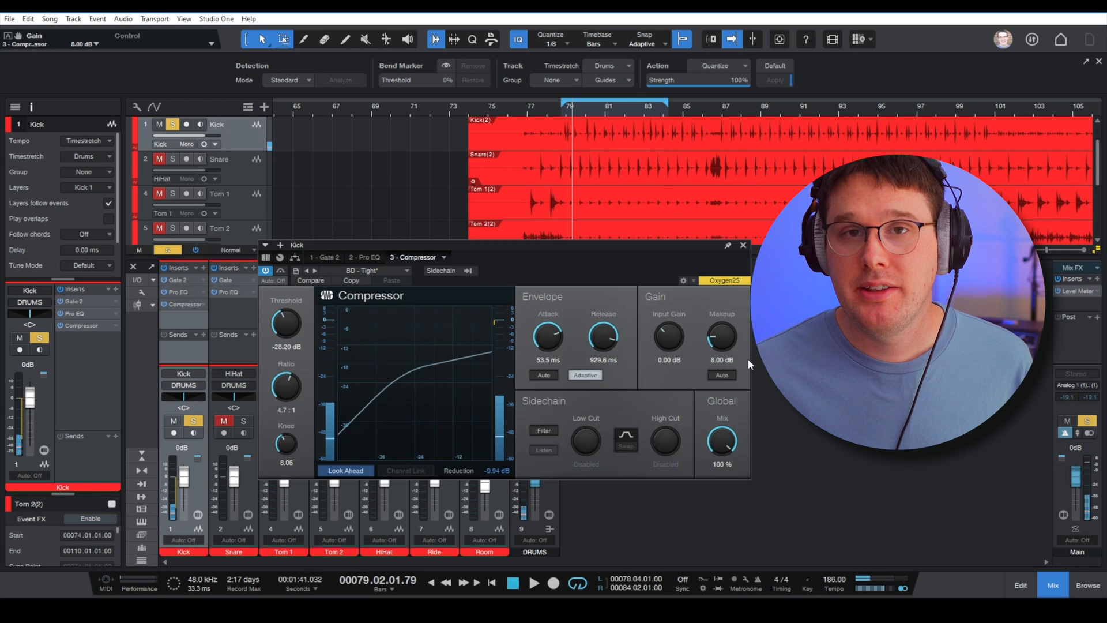
pyautogui.click(731, 360)
pyautogui.write('7')
pyautogui.press('Return')
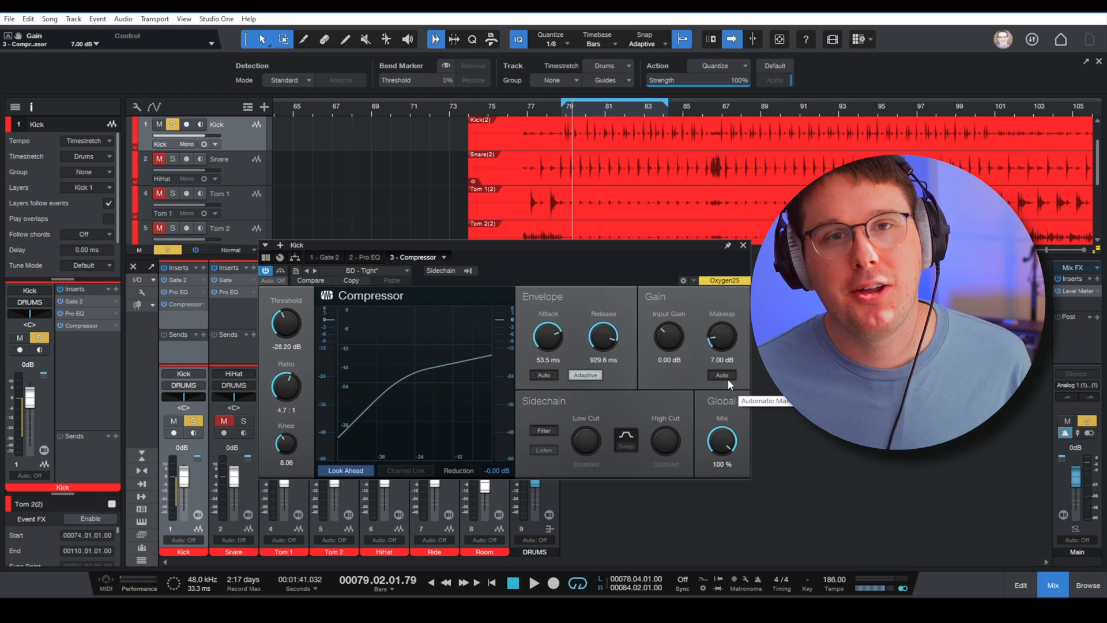
pyautogui.click(743, 245)
# Step: Copy the kick's compressor to the Snare channel and load the SD - Top preset in the copy
pyautogui.click(231, 311)
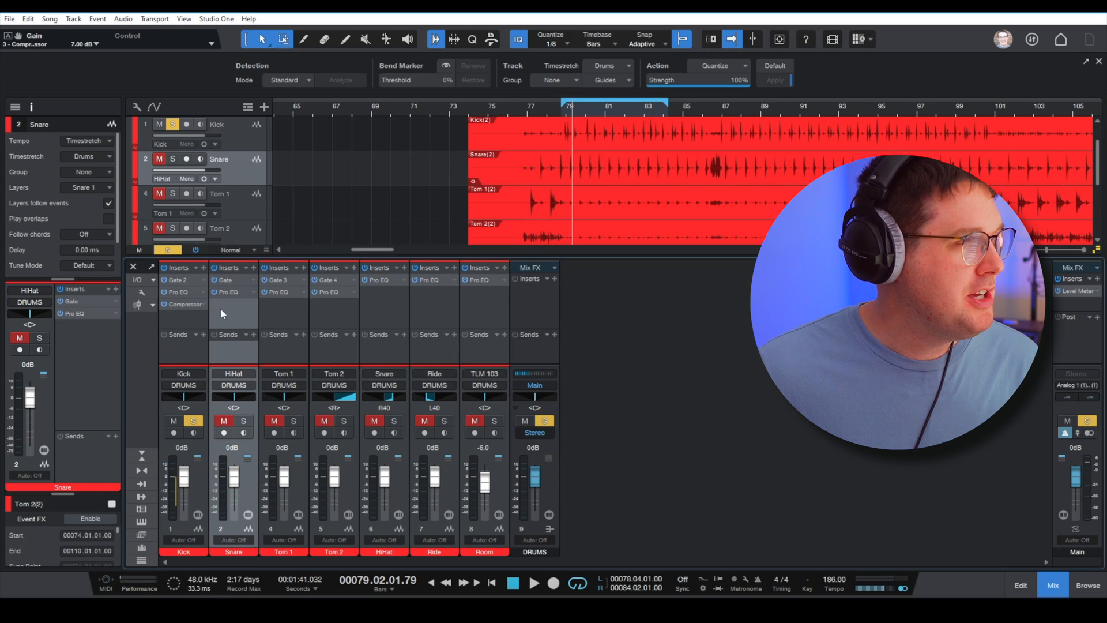
pyautogui.moveTo(185, 303); pyautogui.dragTo(225, 307)
pyautogui.moveTo(523, 254); pyautogui.dragTo(552, 256)
pyautogui.click(424, 274)
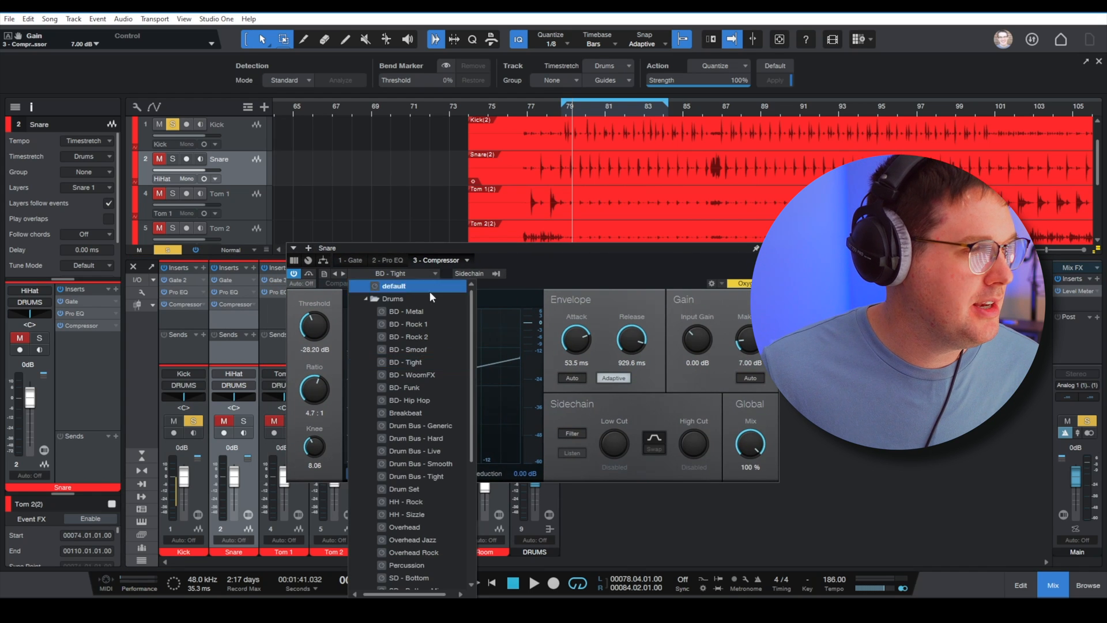
pyautogui.scroll(-4, 439, 430)
pyautogui.scroll(-2, 437, 436)
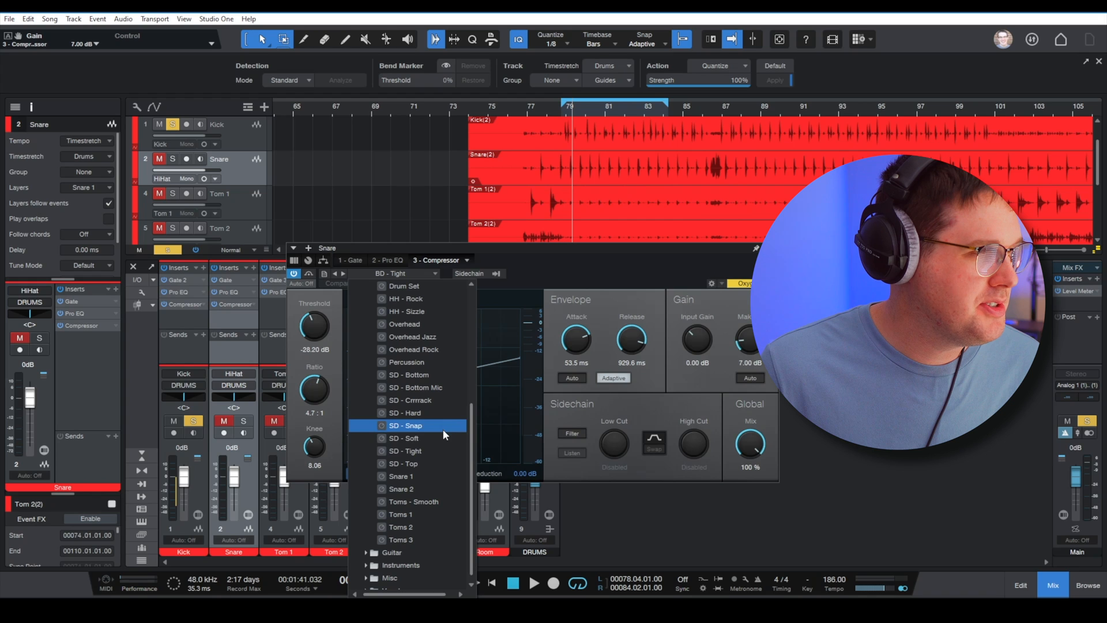
pyautogui.click(444, 464)
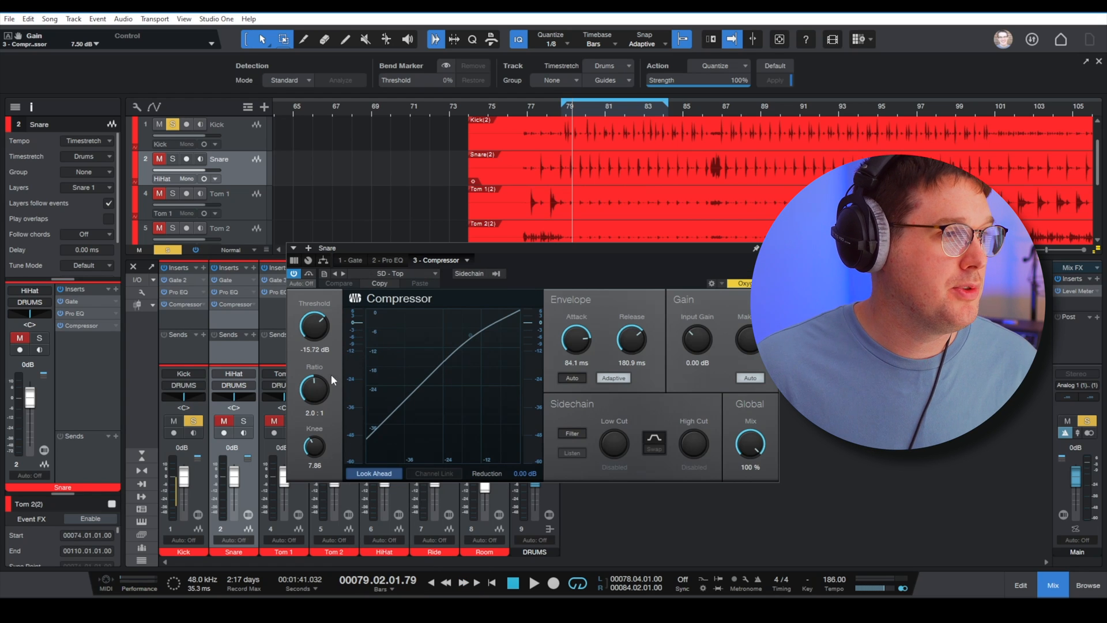
# Step: Solo the snare instead of the kick and set the loop range from bar 78.03.01 to 83.03.01
pyautogui.click(243, 420)
pyautogui.click(193, 420)
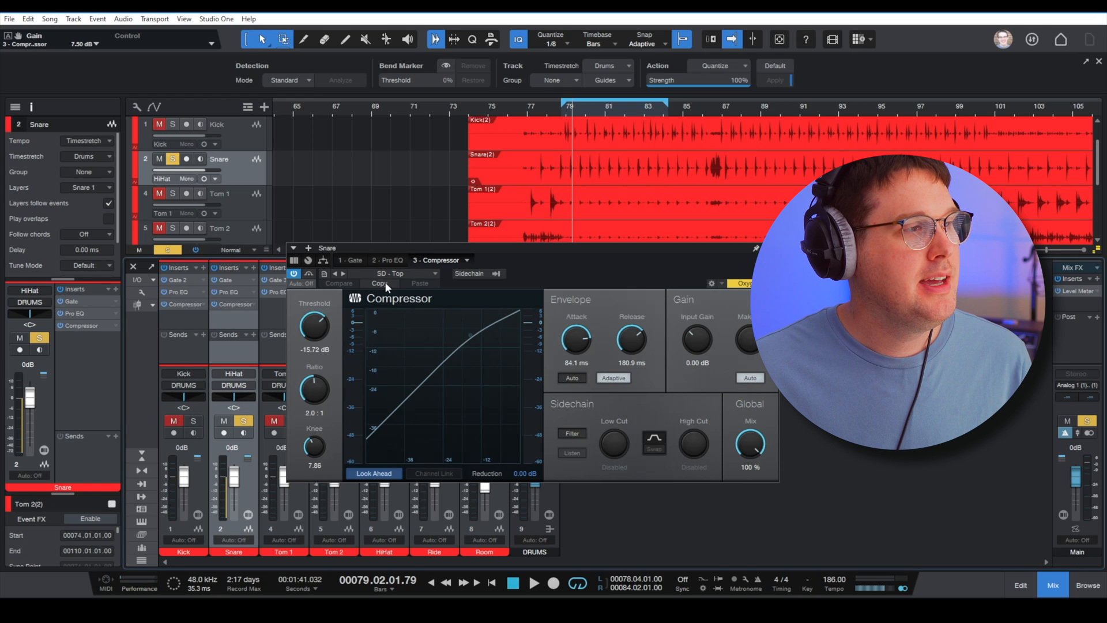
pyautogui.moveTo(464, 248); pyautogui.dragTo(473, 251)
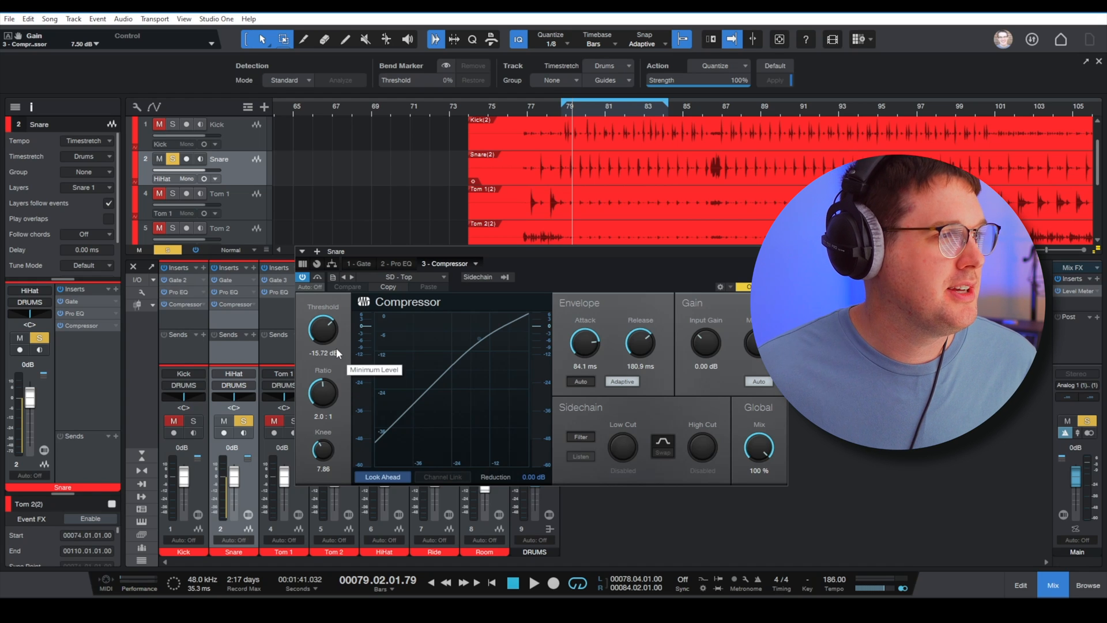
pyautogui.moveTo(555, 109); pyautogui.dragTo(654, 105)
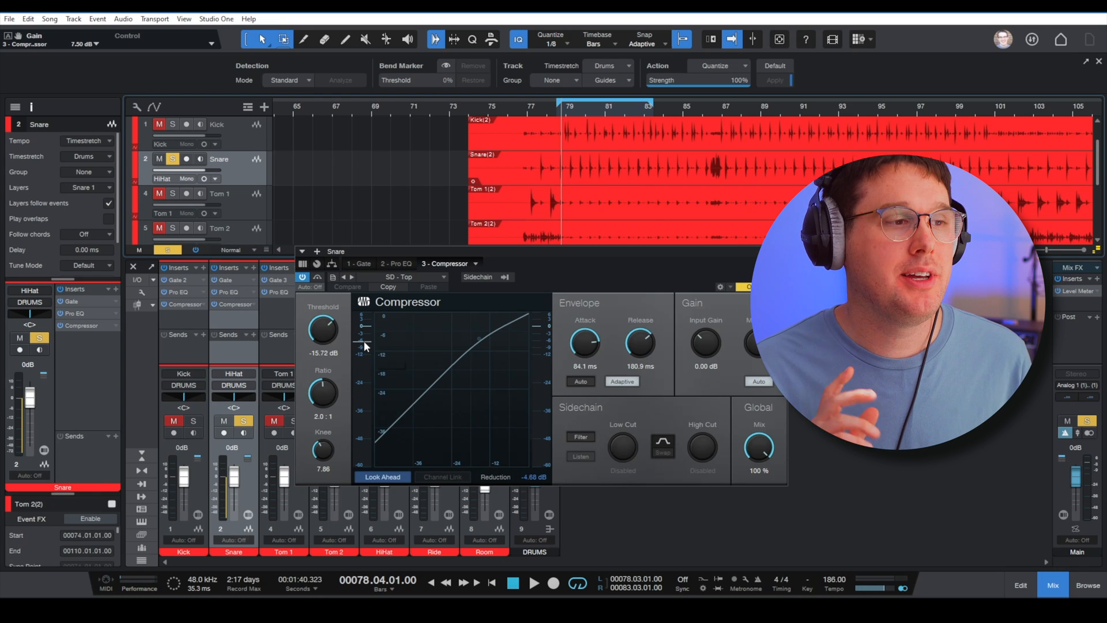
# Step: Lower the snare compressor's threshold to about -23.16 dB during playback and compare it with the compressor bypassed, leaving it enabled
pyautogui.moveTo(364, 342)
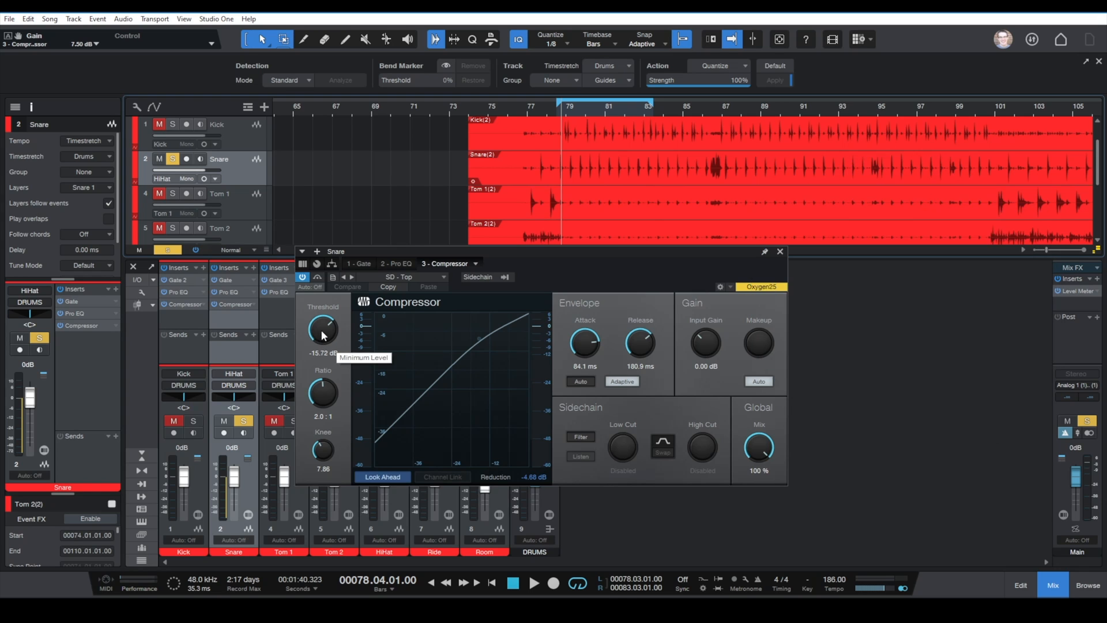
pyautogui.press('space')
pyautogui.moveTo(324, 328); pyautogui.dragTo(323, 345)
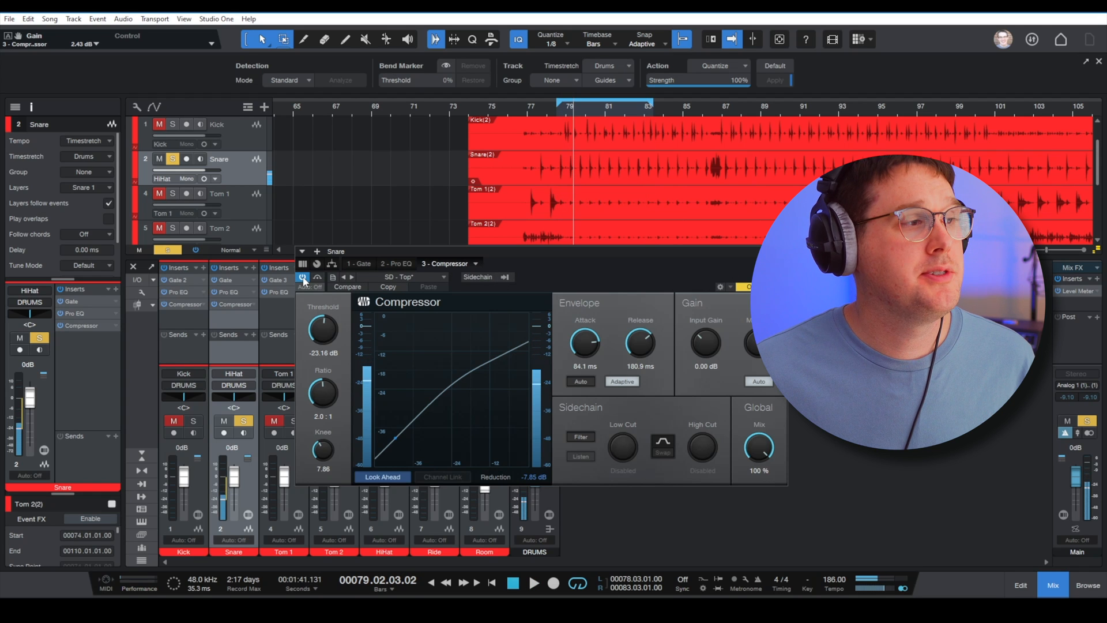
pyautogui.click(302, 277)
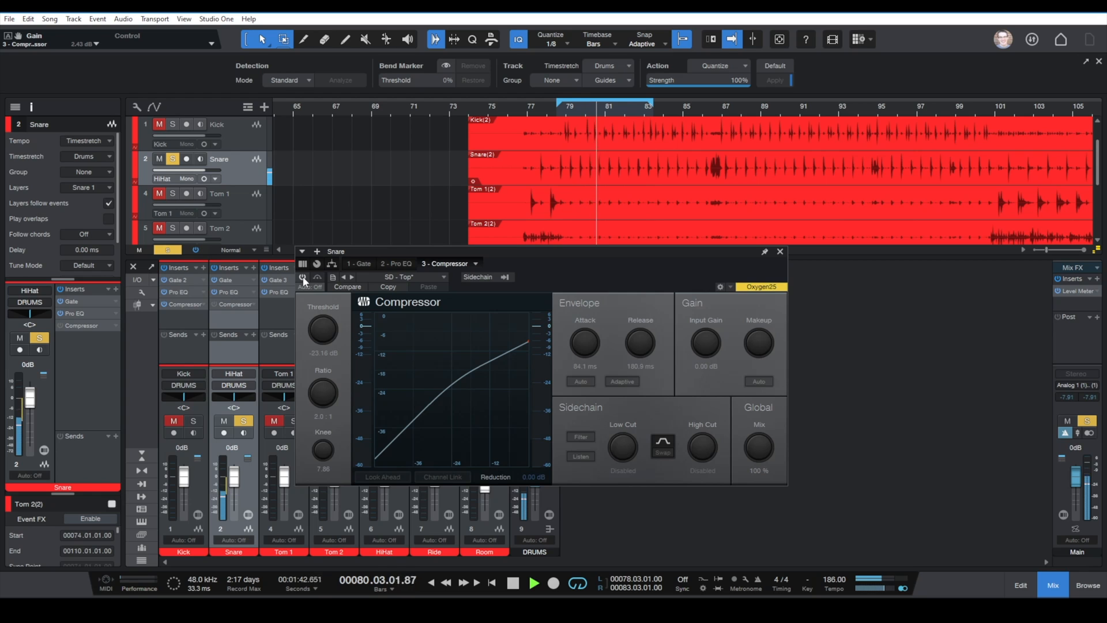
pyautogui.click(303, 277)
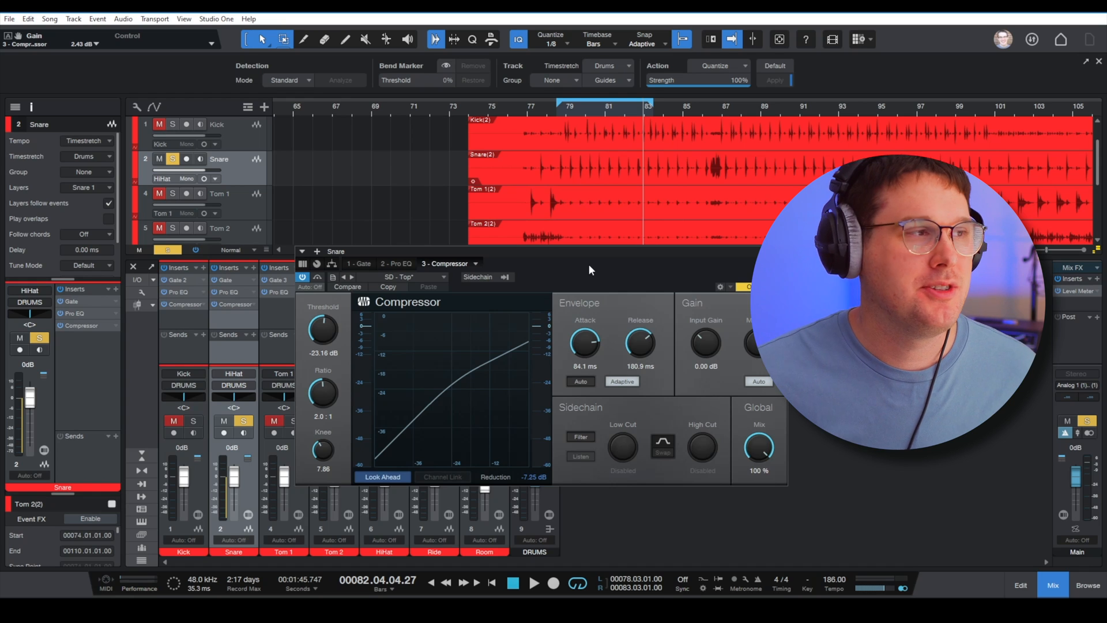
# Step: Copy the snare's compressor to the Room channel, after its Pro EQ
pyautogui.click(323, 310)
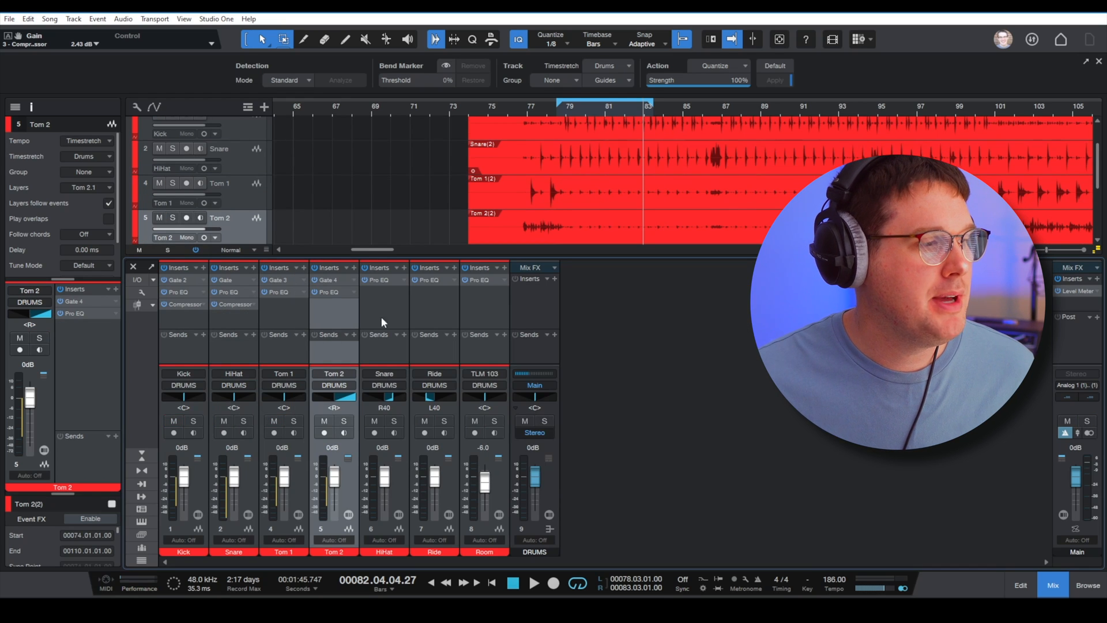
pyautogui.click(475, 316)
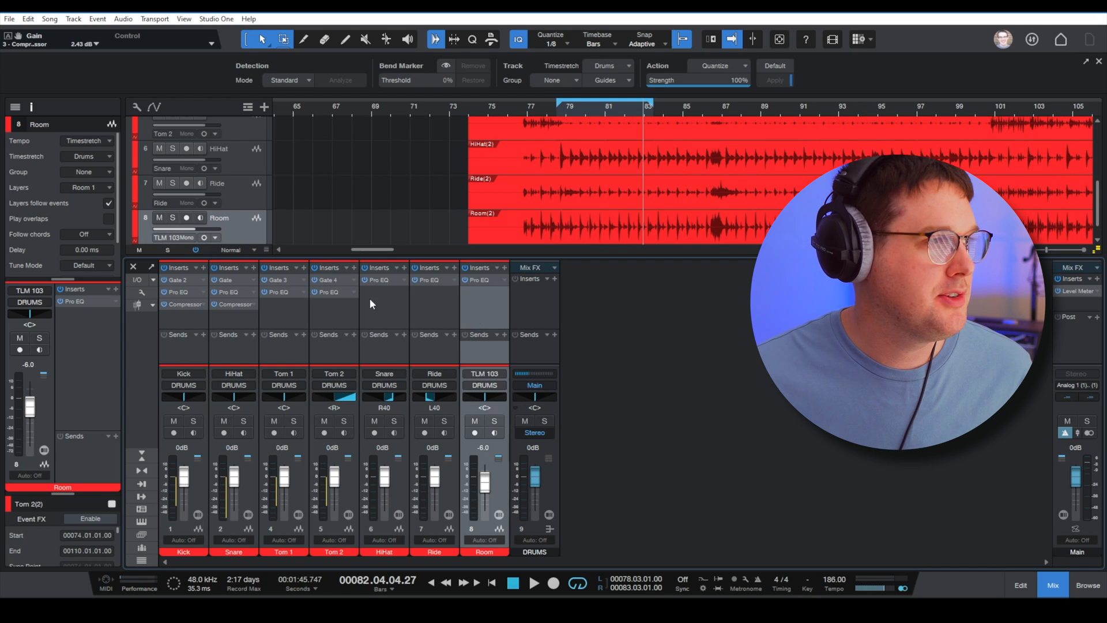
pyautogui.moveTo(233, 303); pyautogui.dragTo(521, 264)
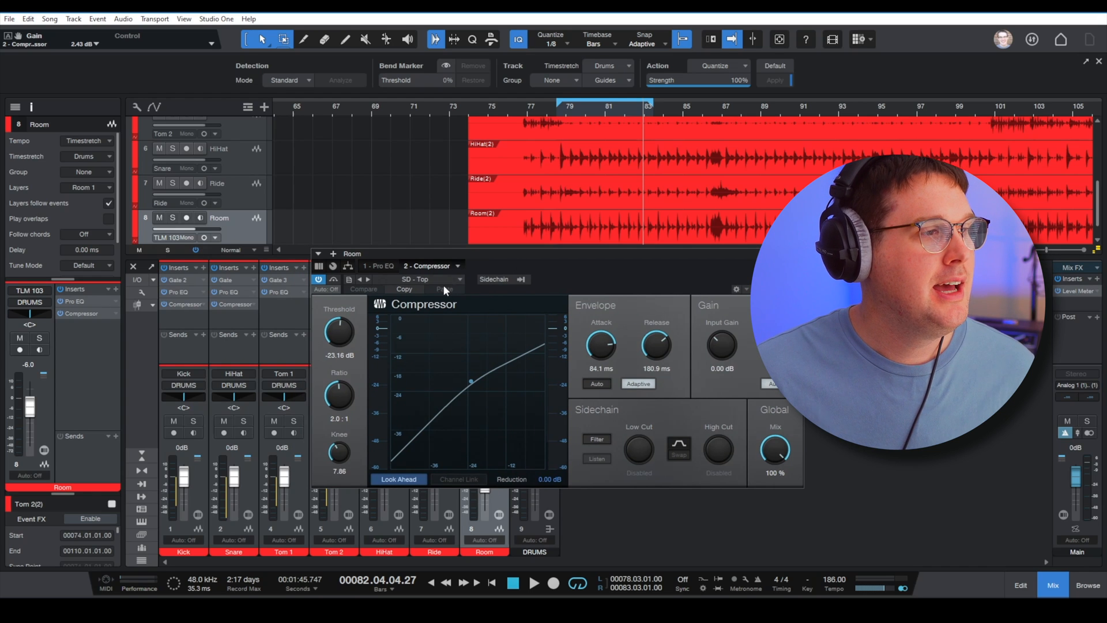
# Step: Load the Overhead Jazz drum preset in the Room compressor
pyautogui.click(451, 279)
pyautogui.scroll(-4, 455, 379)
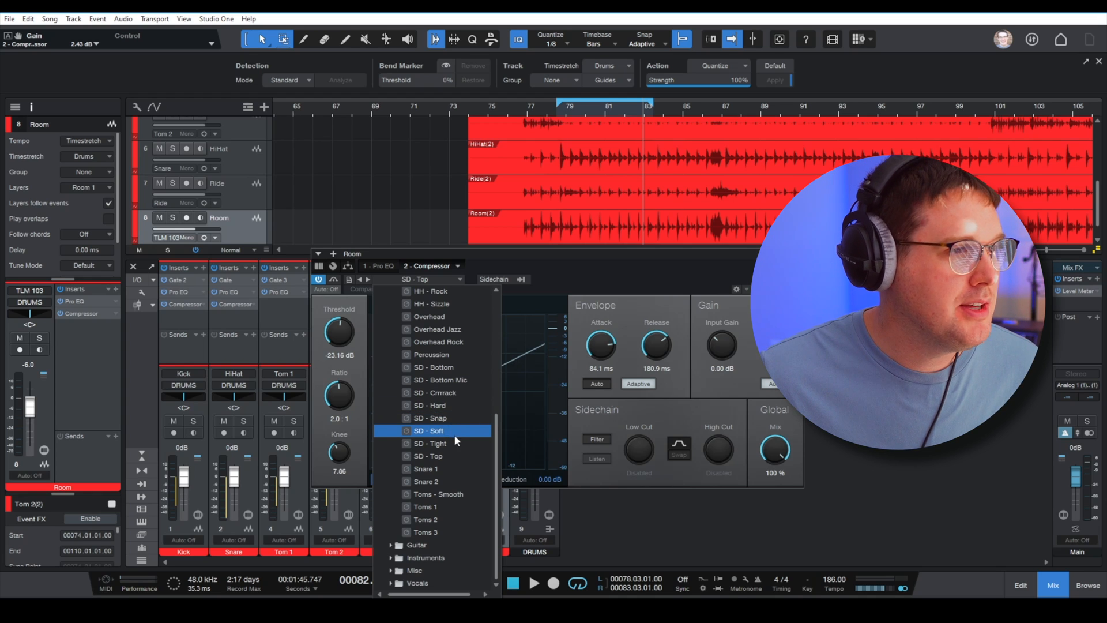
pyautogui.scroll(5, 459, 415)
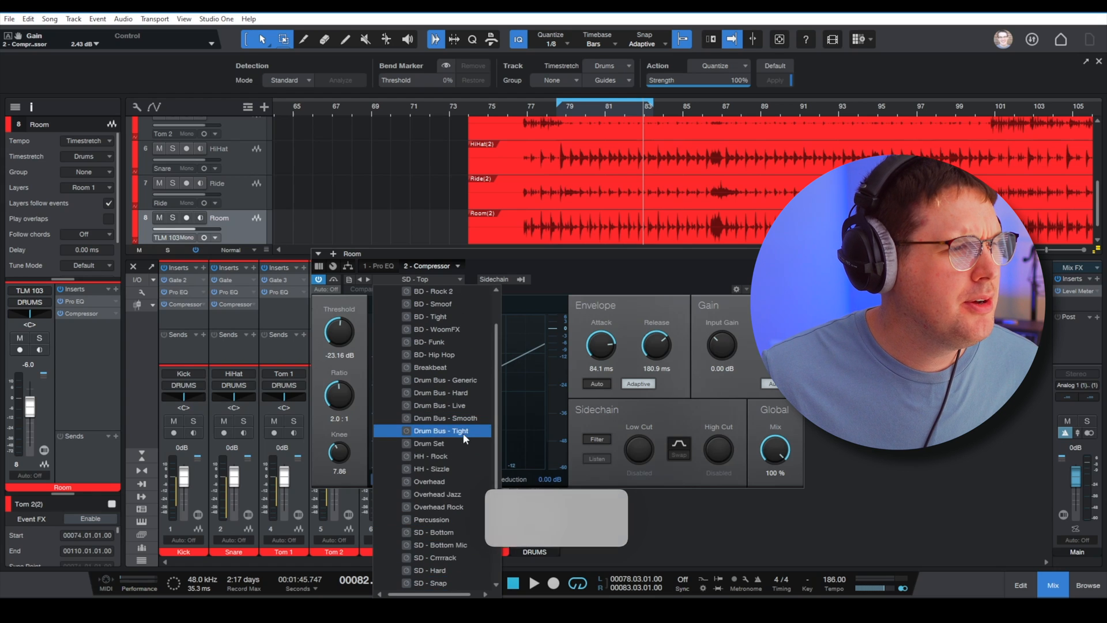
pyautogui.scroll(1, 465, 438)
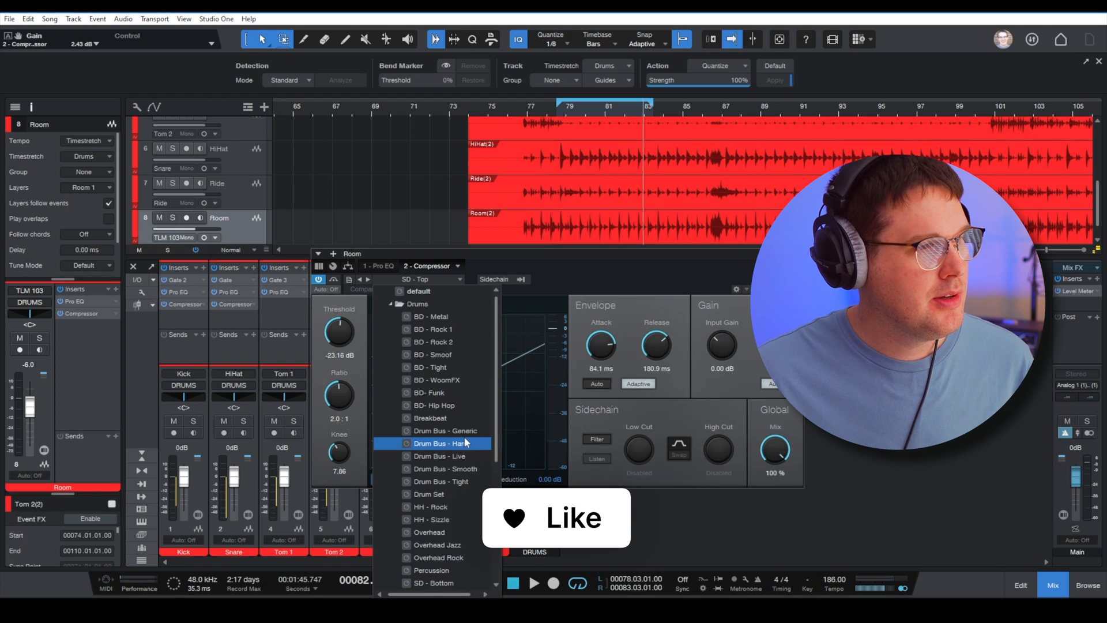
pyautogui.scroll(-6, 464, 443)
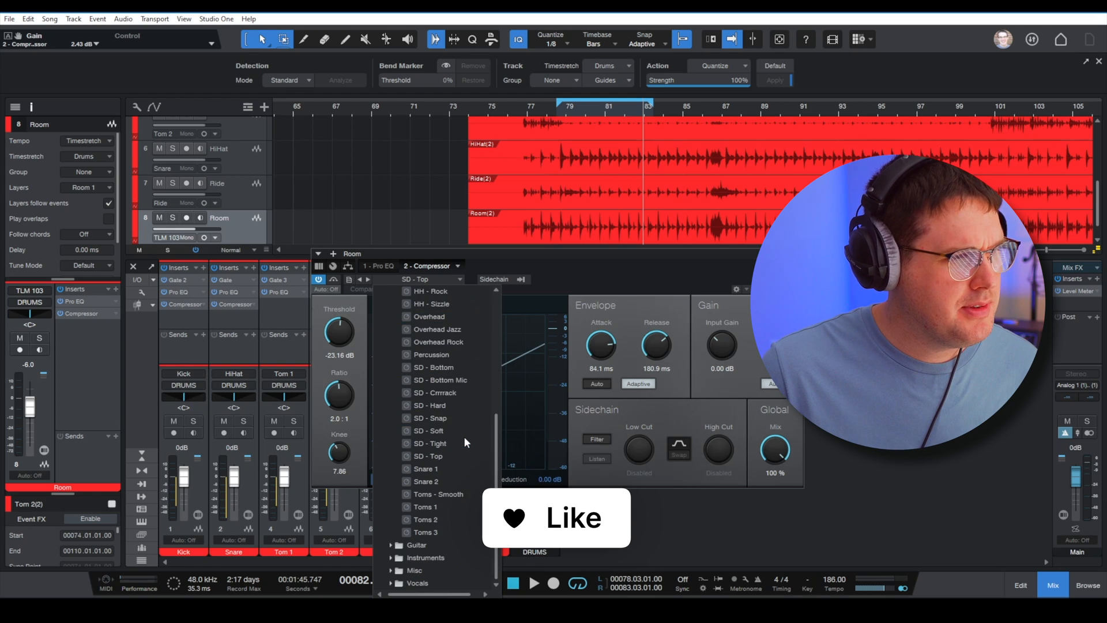
pyautogui.scroll(2, 463, 452)
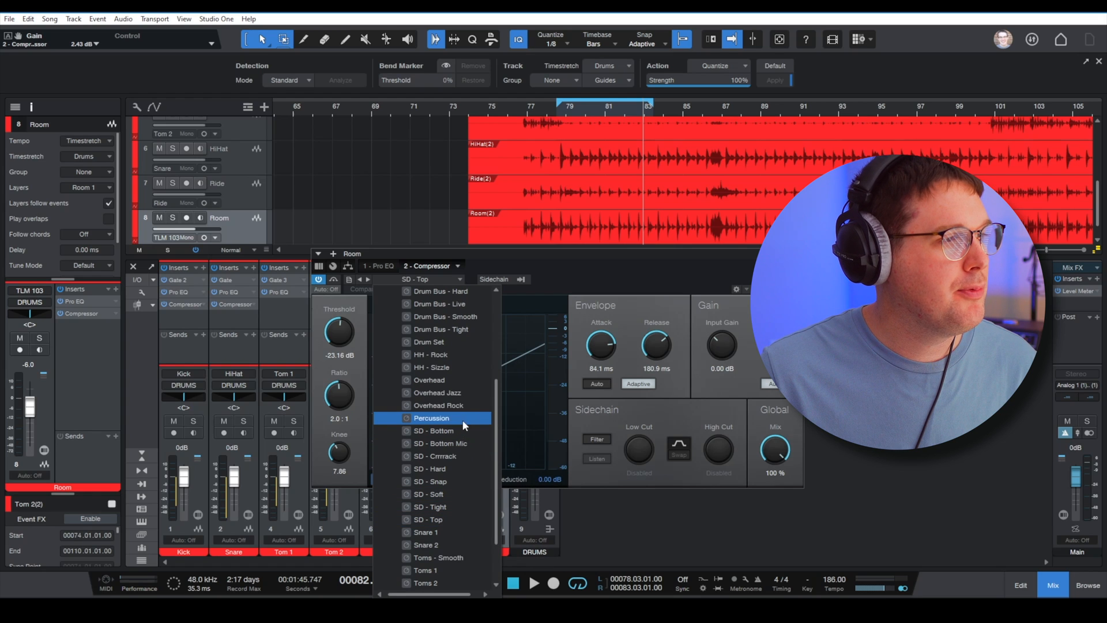
pyautogui.click(469, 392)
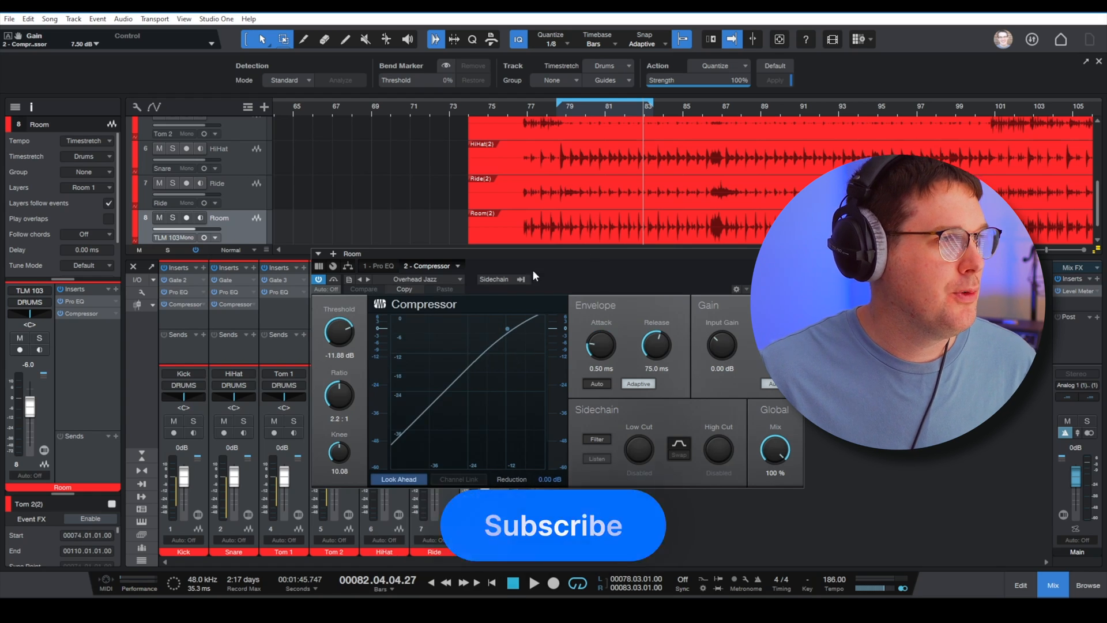
# Step: Solo the Room track and lower its compressor threshold to about -20.52 dB during playback
pyautogui.moveTo(451, 252); pyautogui.dragTo(494, 241)
pyautogui.press('s')
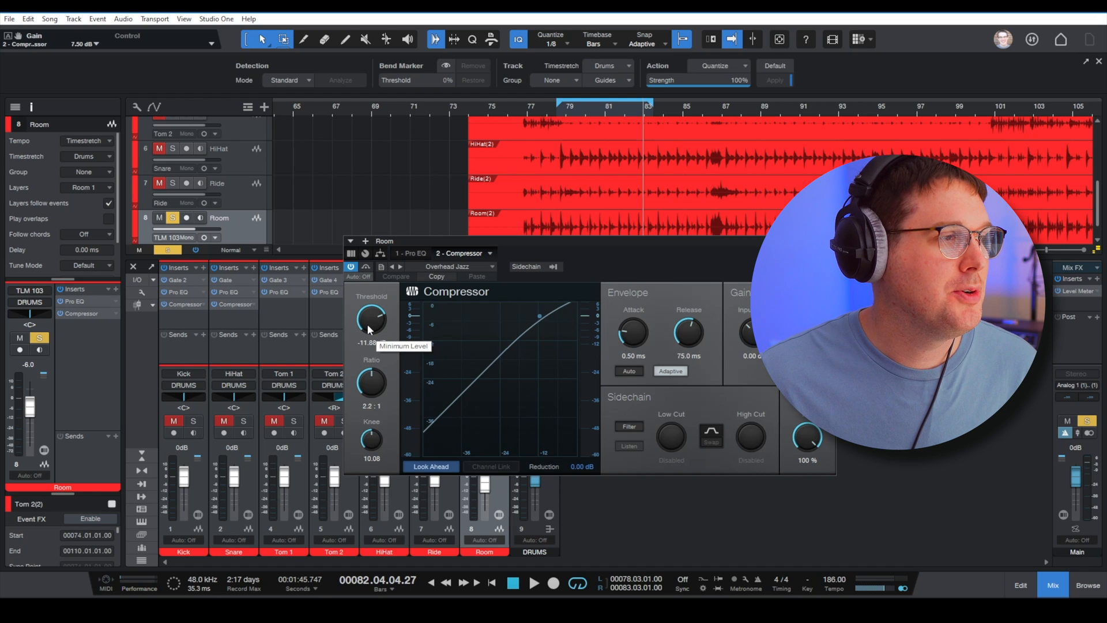
pyautogui.press('space')
pyautogui.moveTo(367, 323); pyautogui.dragTo(367, 348)
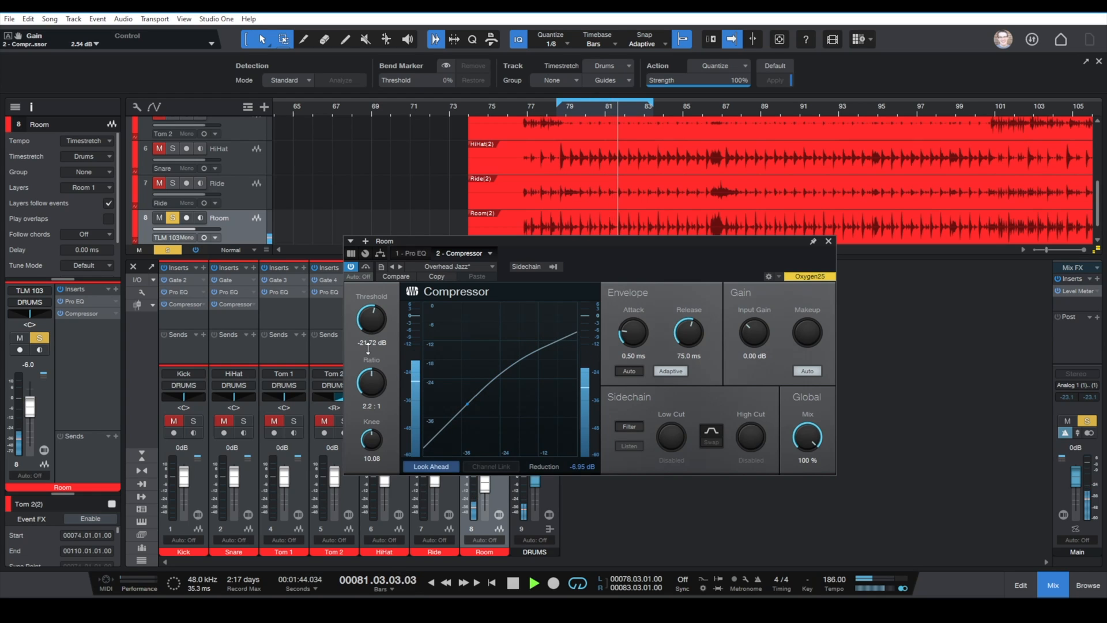
pyautogui.moveTo(372, 326); pyautogui.dragTo(371, 323)
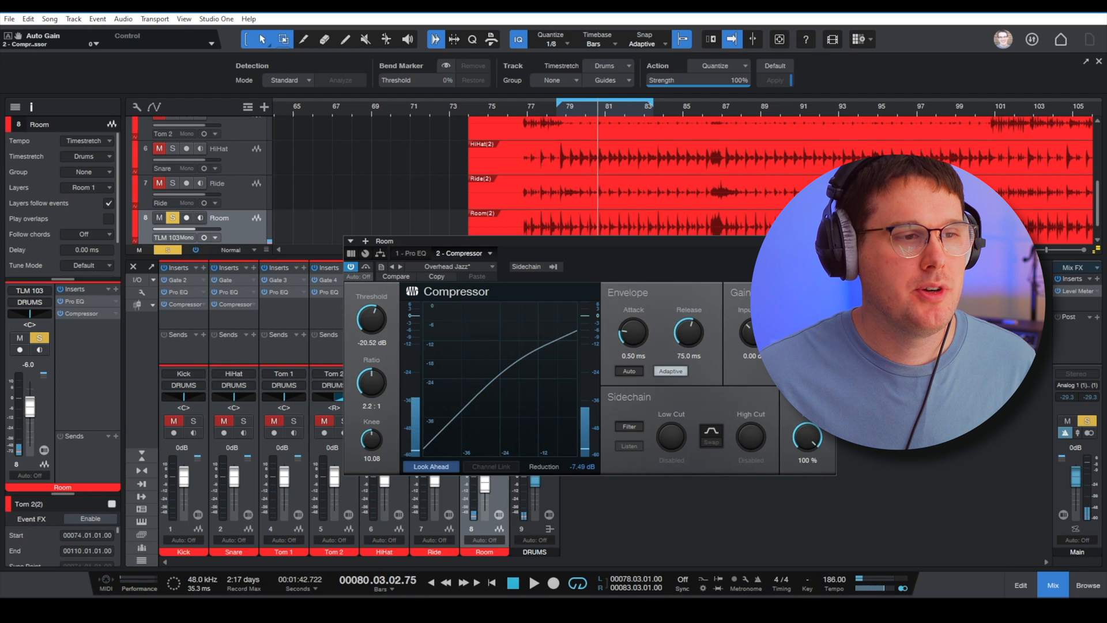
# Step: With automatic makeup off, set the Room compressor's makeup gain to about 5.67 dB and compare playback with the compressor bypassed and enabled
pyautogui.moveTo(807, 333); pyautogui.dragTo(807, 322)
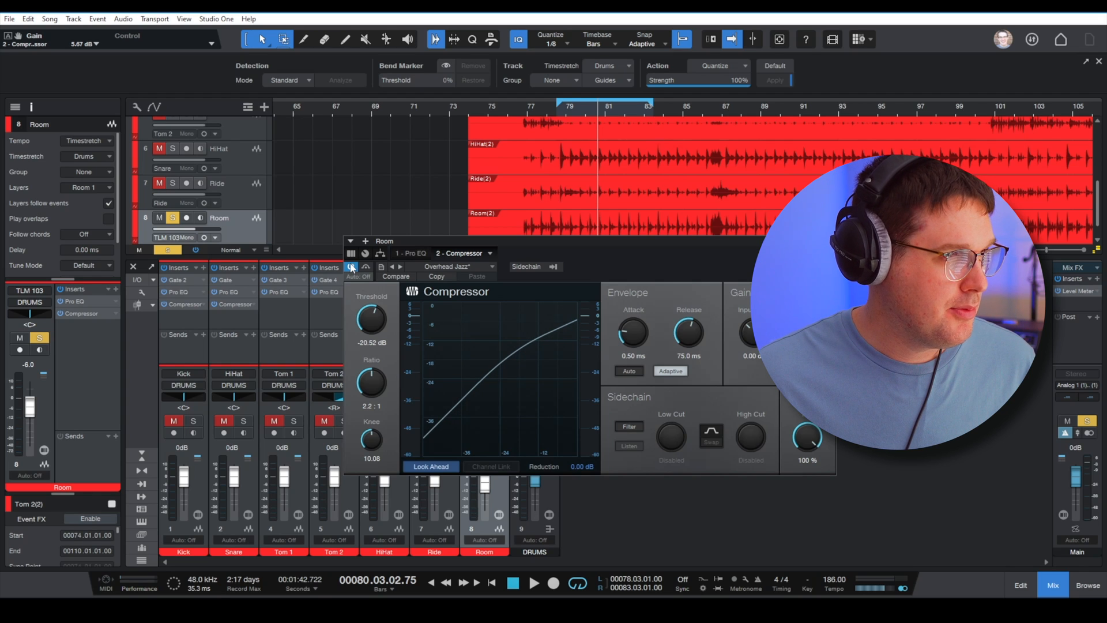
pyautogui.click(351, 267)
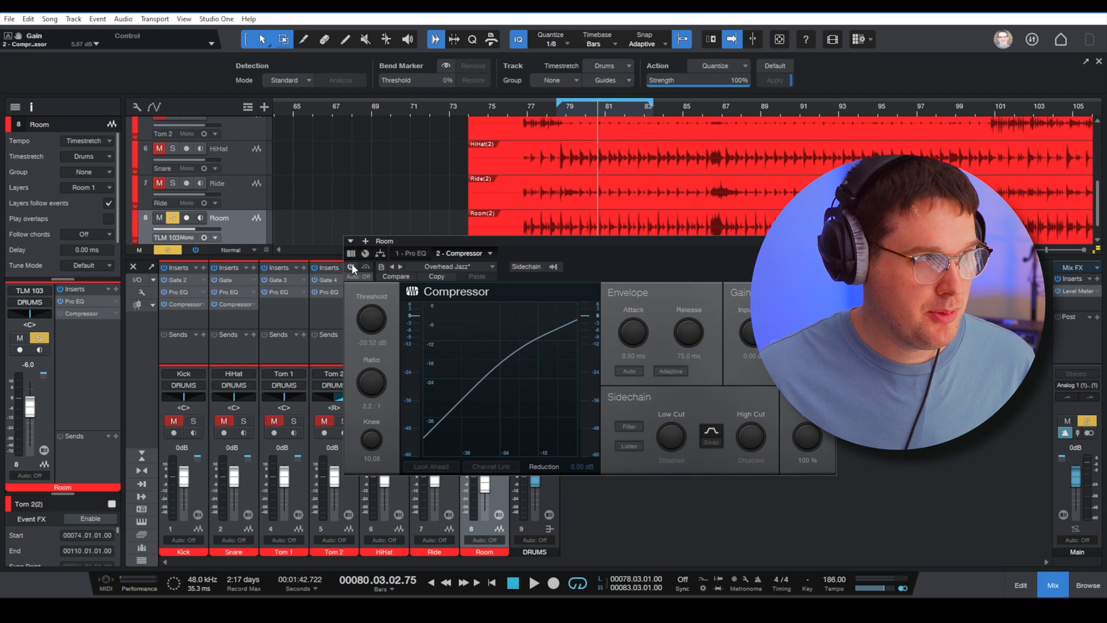
pyautogui.press('space')
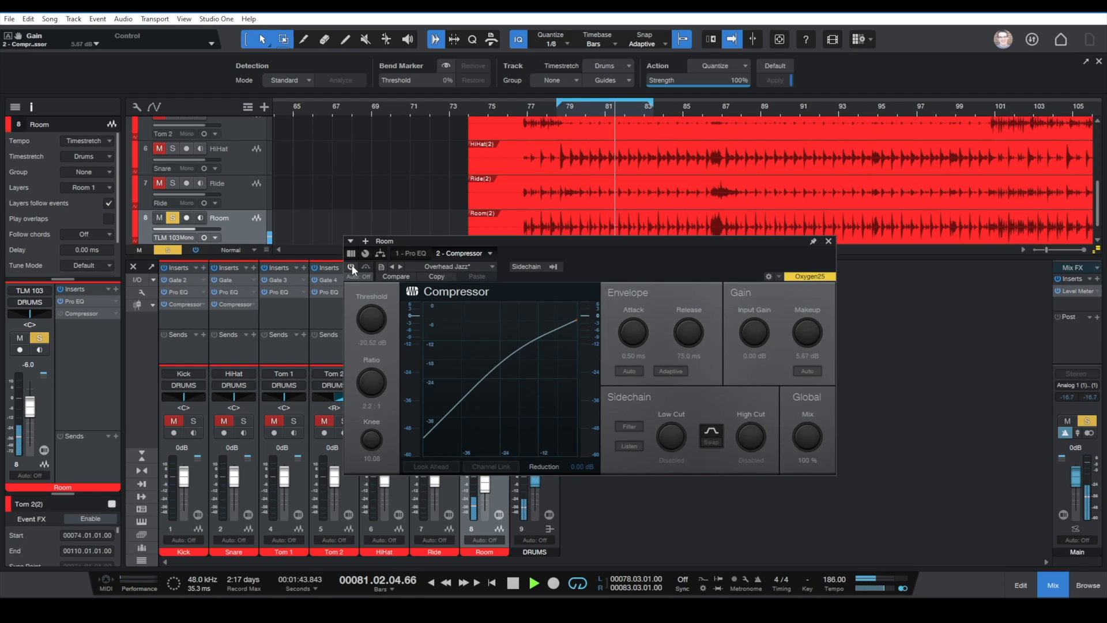
pyautogui.press('space')
pyautogui.click(351, 266)
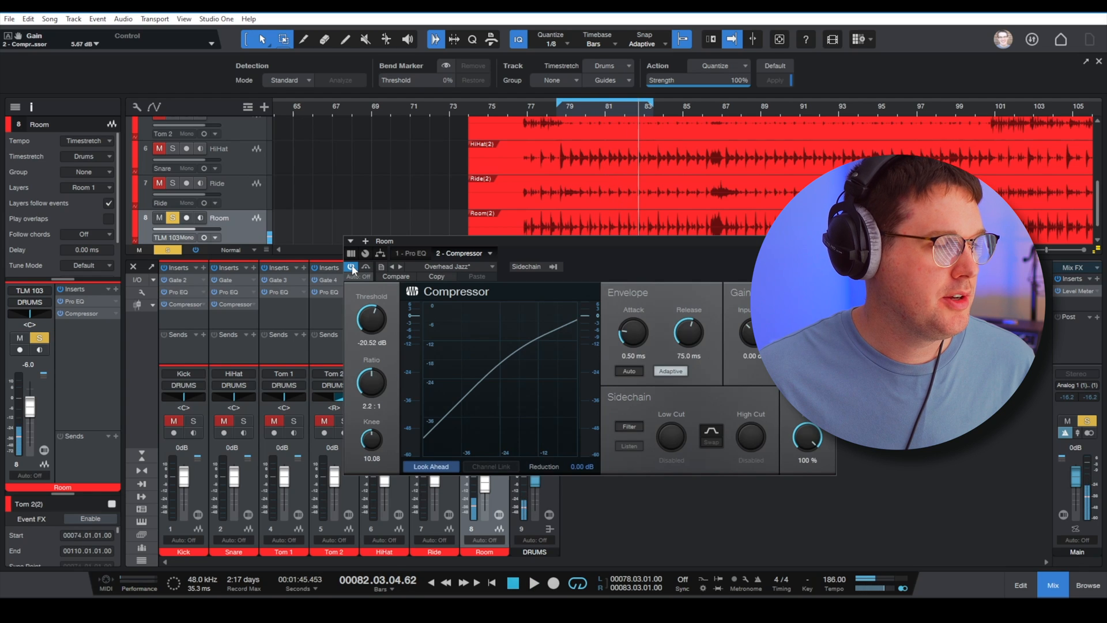
pyautogui.press('space')
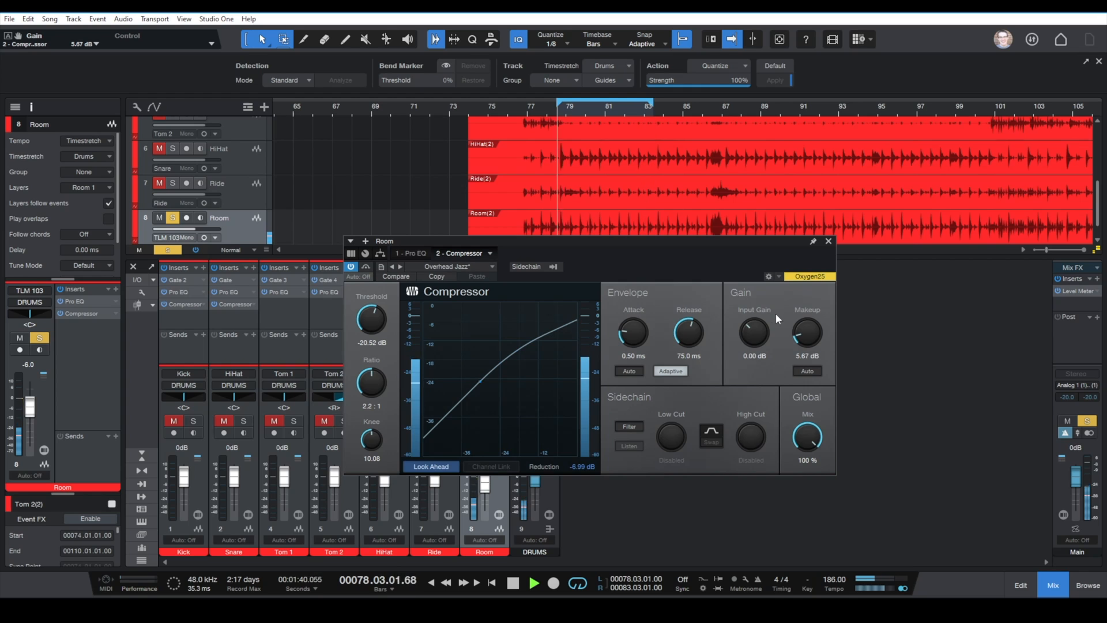
# Step: Stop playback and set the Room compressor's makeup gain to 5 dB
pyautogui.press('space')
pyautogui.click(804, 357)
pyautogui.write('5')
pyautogui.press('Return')
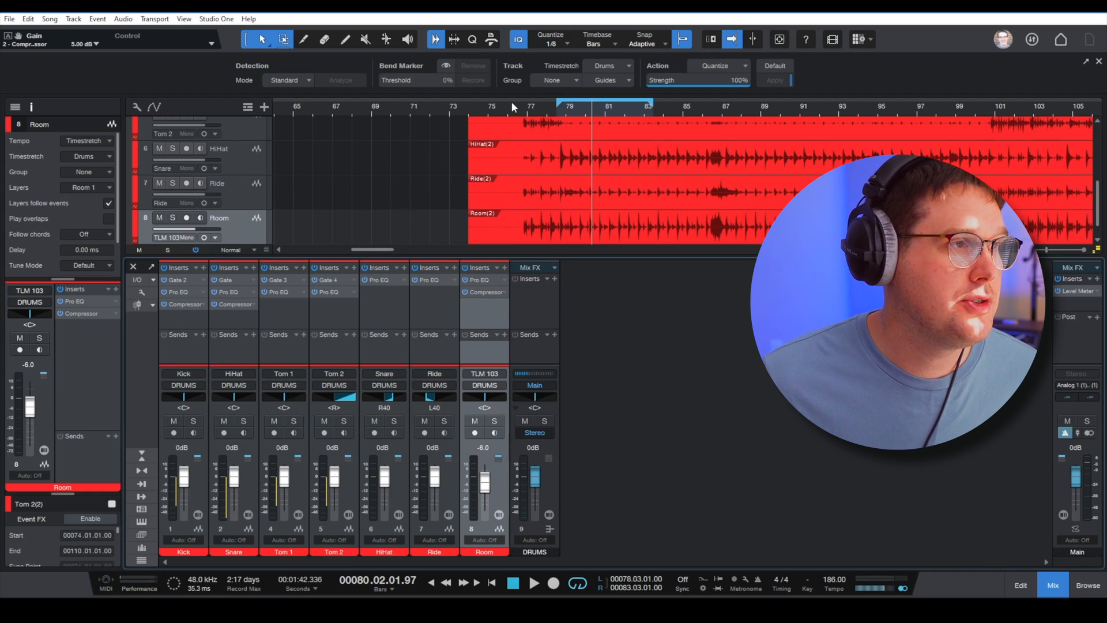
# Step: Set the loop range from bar 76.02.01 to 83.03.01 and play the full drum mix without solos
pyautogui.moveTo(509, 103); pyautogui.dragTo(653, 116)
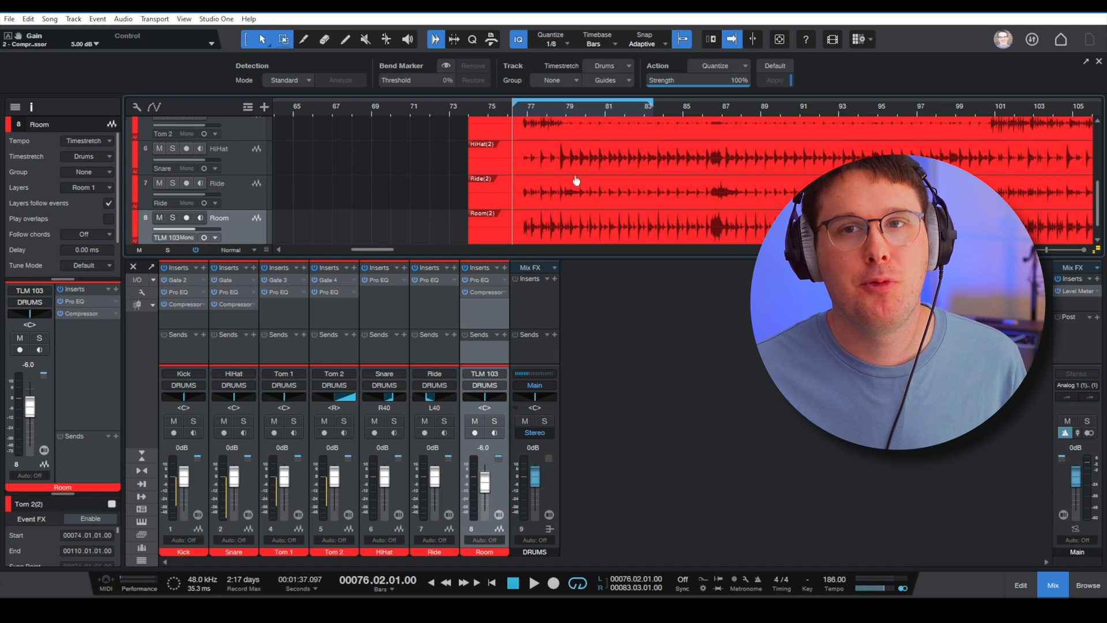
pyautogui.press('space')
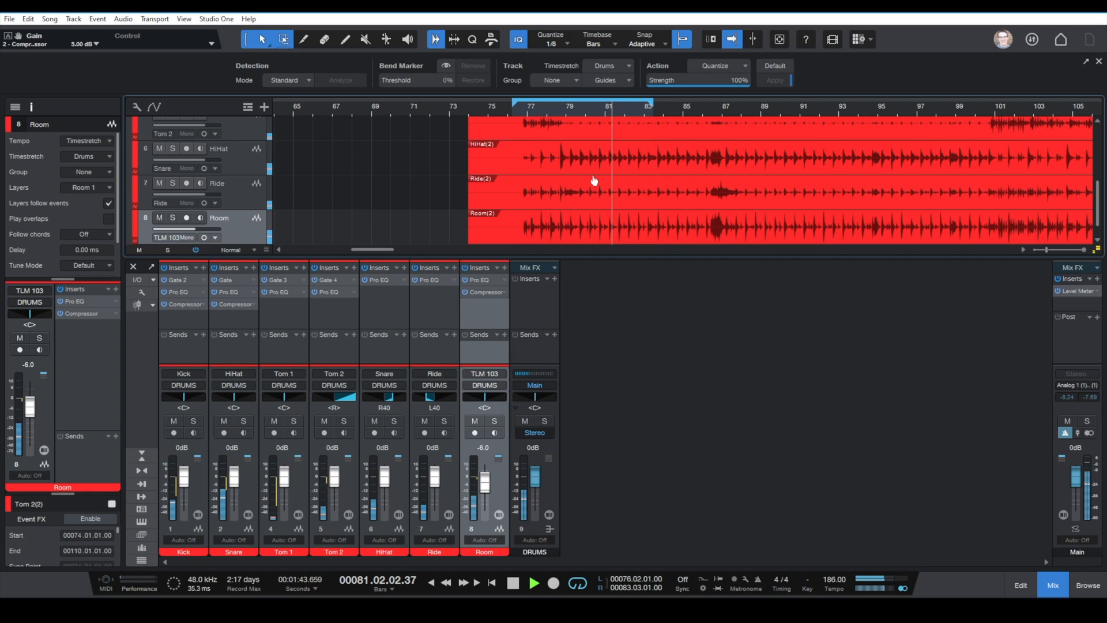
pyautogui.click(363, 310)
pyautogui.press('space')
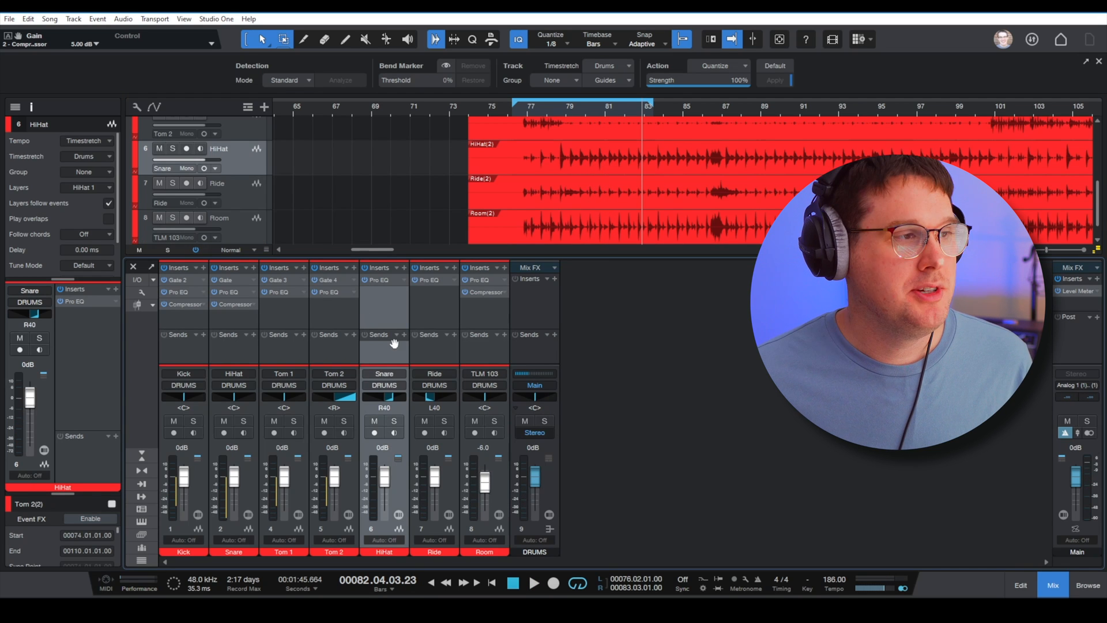
pyautogui.click(444, 314)
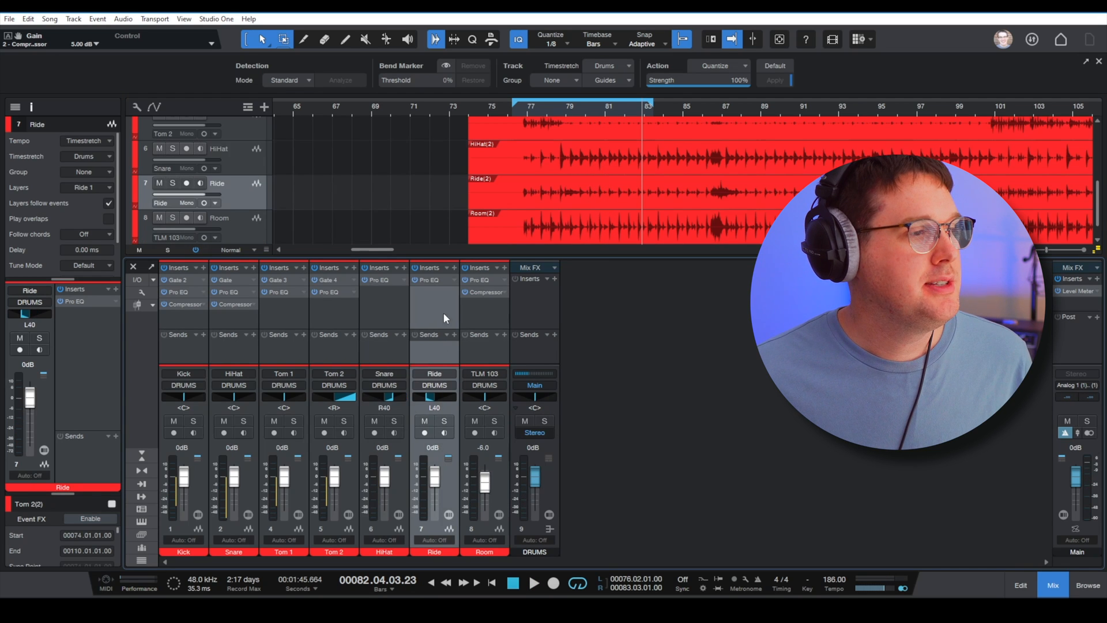
pyautogui.click(185, 319)
pyautogui.click(535, 310)
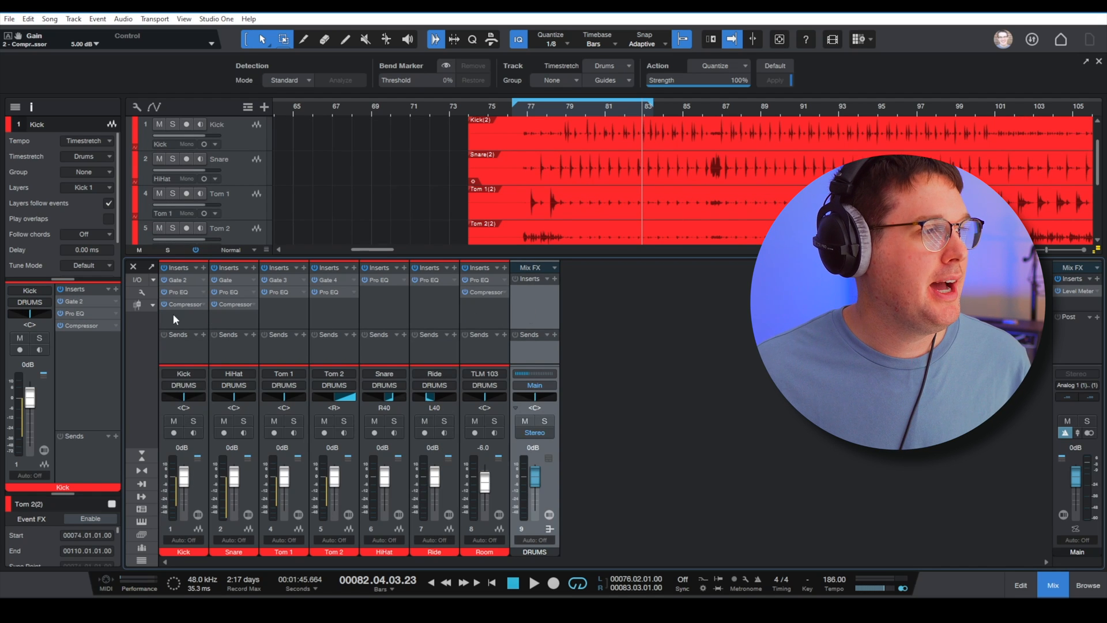
pyautogui.click(488, 318)
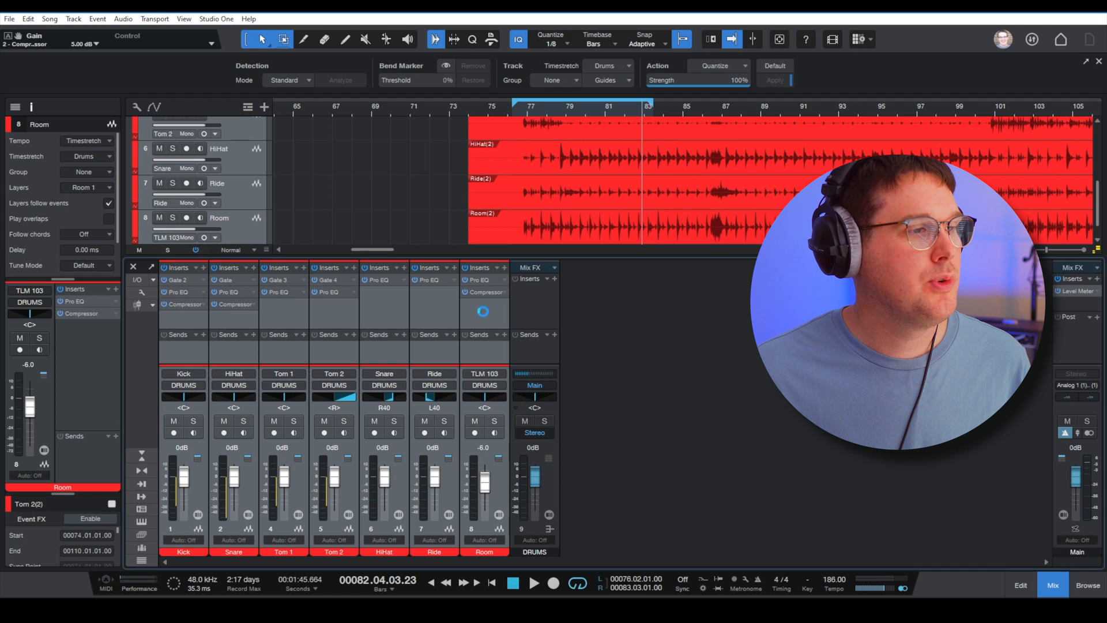
pyautogui.rightClick(483, 312)
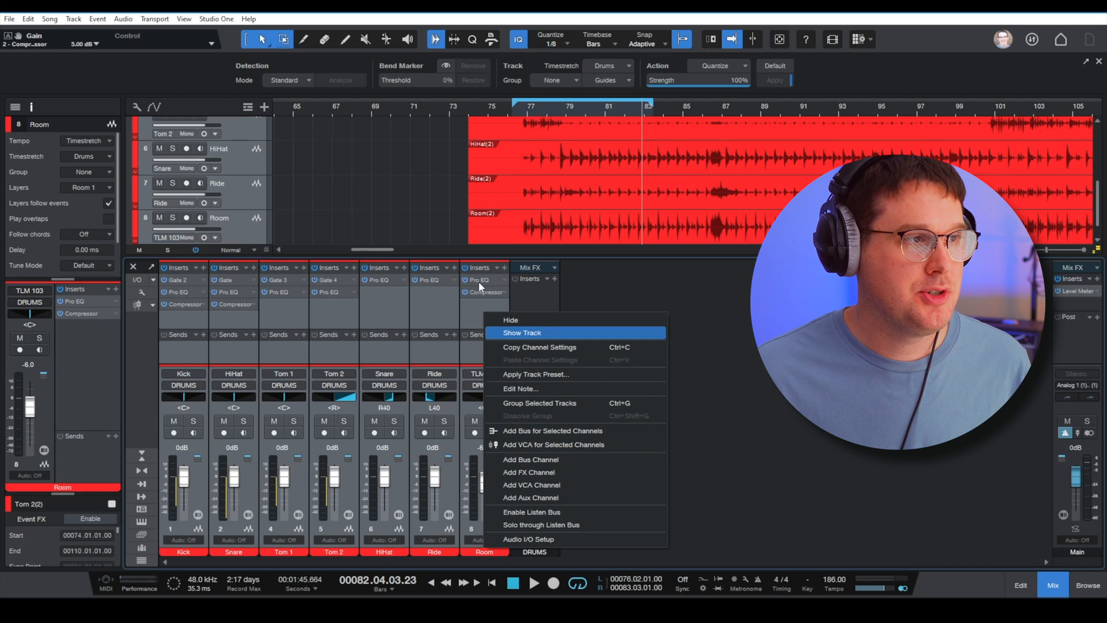
pyautogui.click(530, 295)
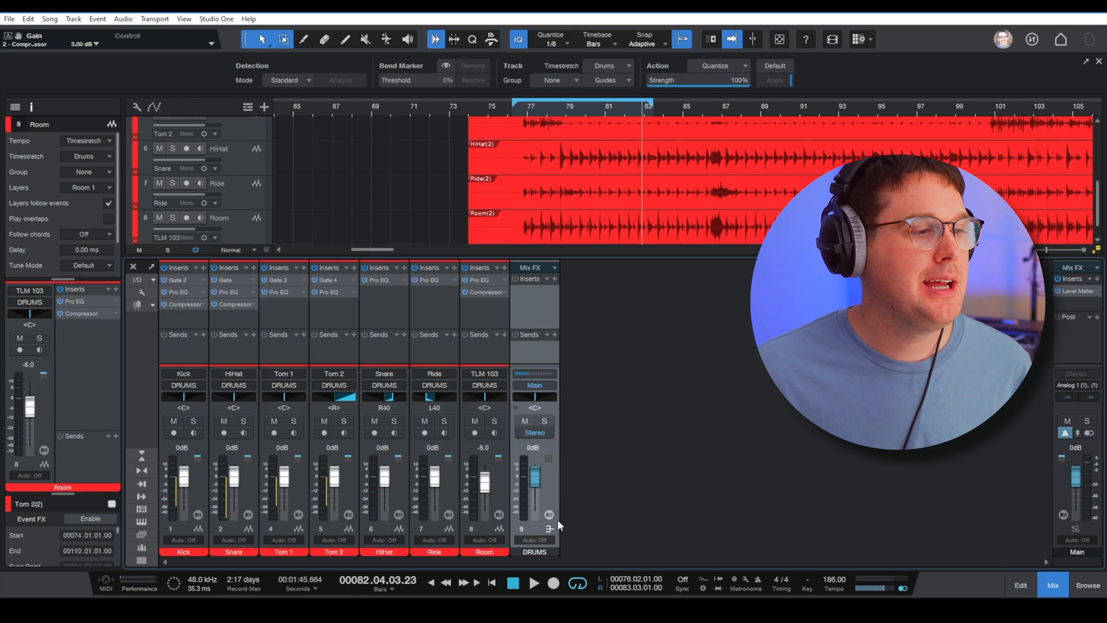
# Step: Insert the PreSonus Compressor on the DRUMS bus channel
pyautogui.click(554, 279)
pyautogui.click(523, 284)
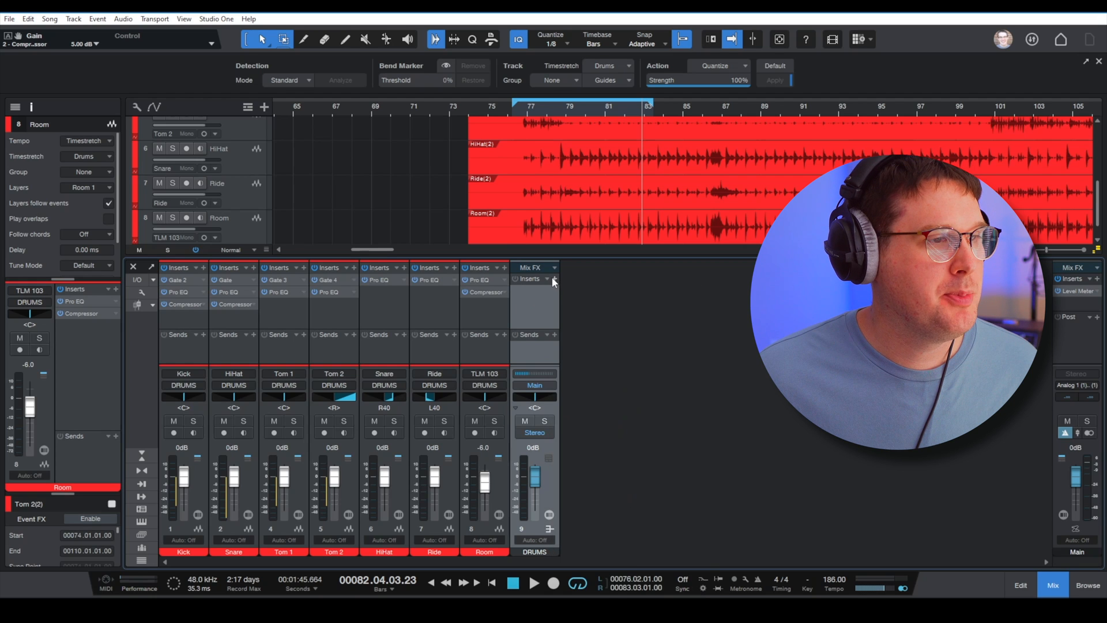
pyautogui.click(554, 279)
pyautogui.scroll(-2, 651, 462)
pyautogui.scroll(2, 652, 461)
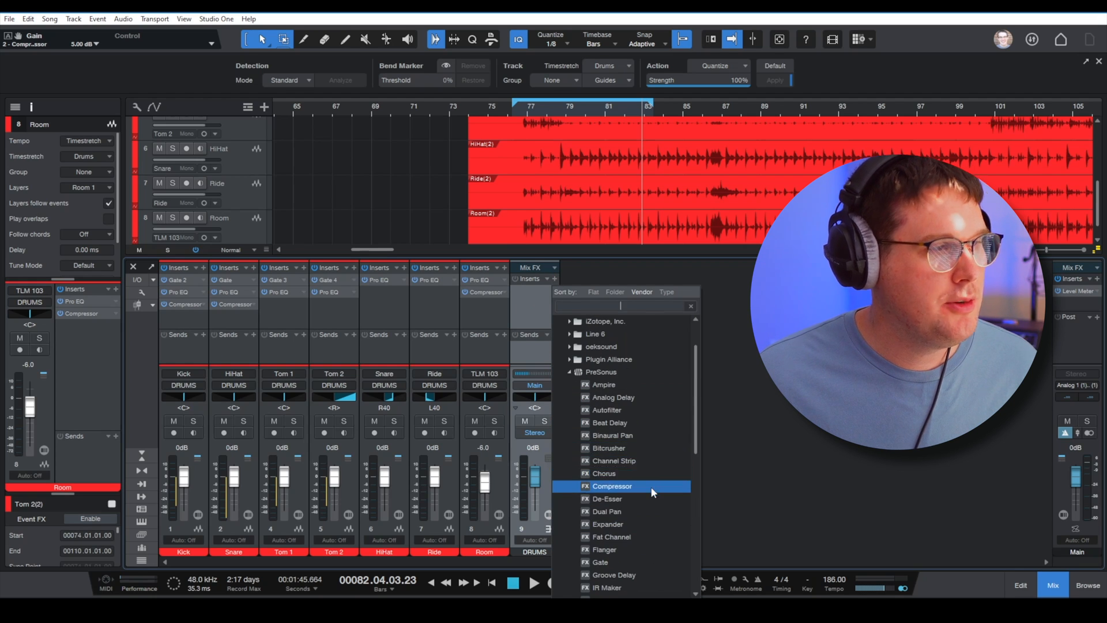
pyautogui.click(652, 486)
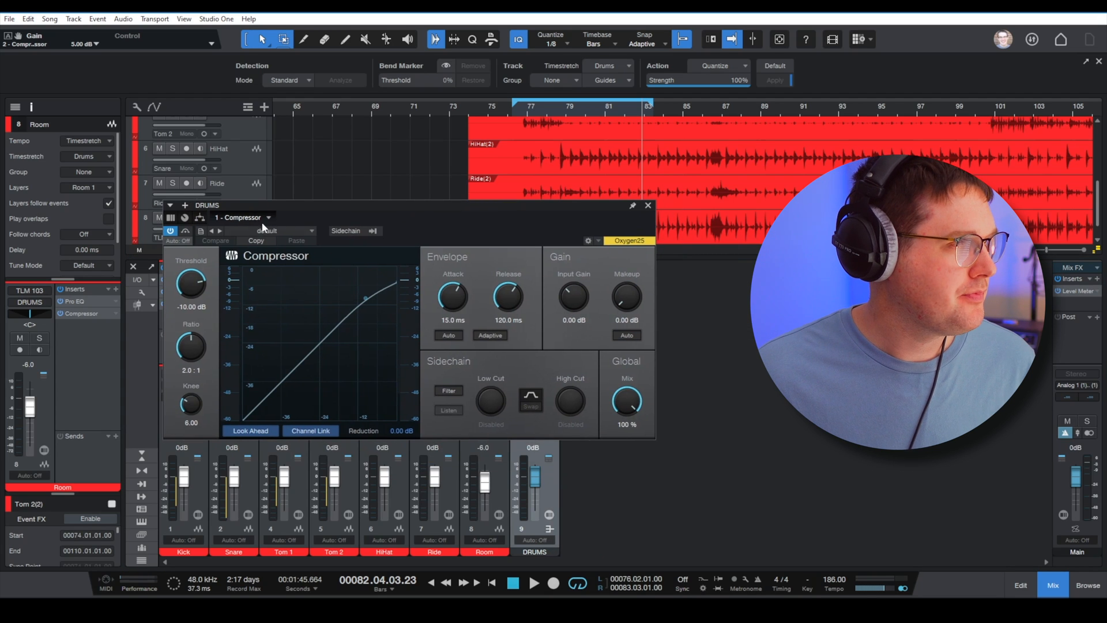
# Step: Load the Drum Bus - Generic preset in the DRUMS bus compressor
pyautogui.click(282, 231)
pyautogui.click(291, 255)
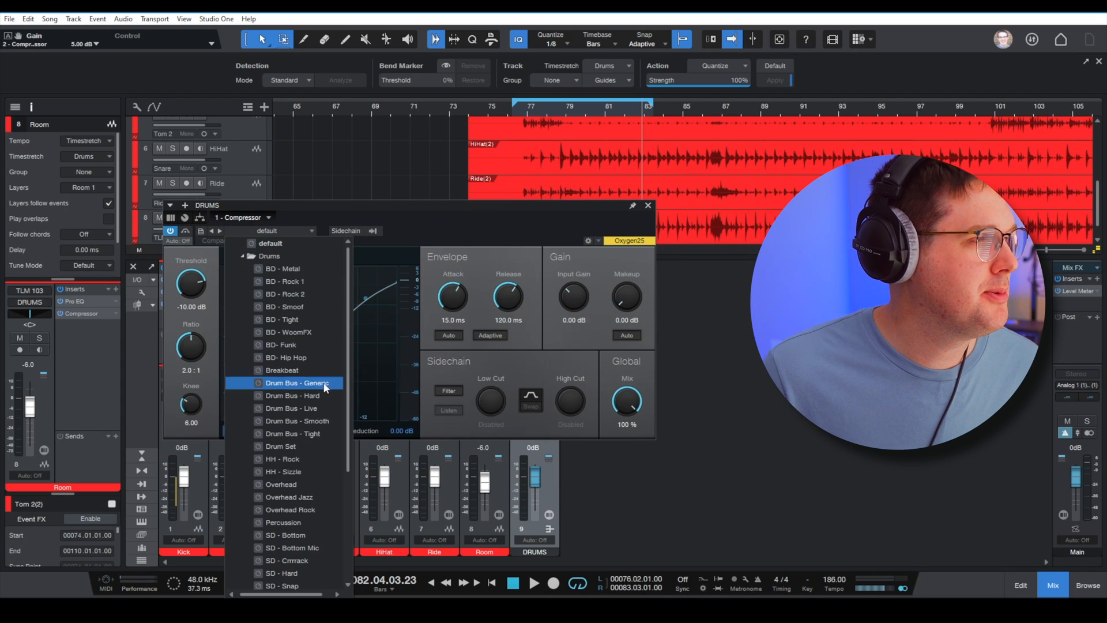
pyautogui.scroll(-2, 314, 403)
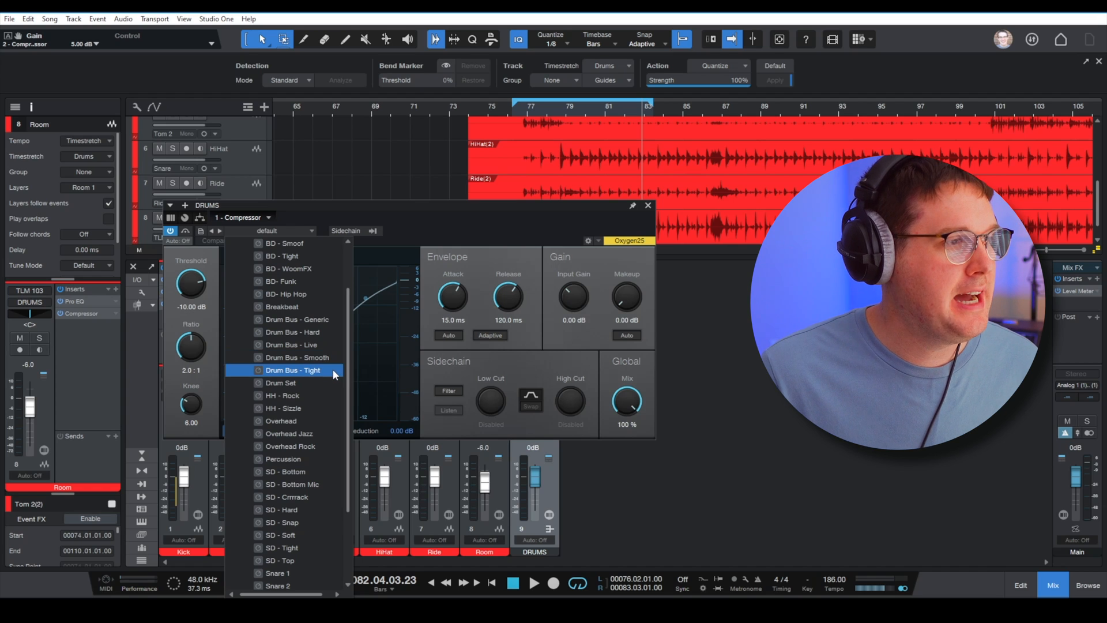
pyautogui.click(333, 321)
pyautogui.click(561, 213)
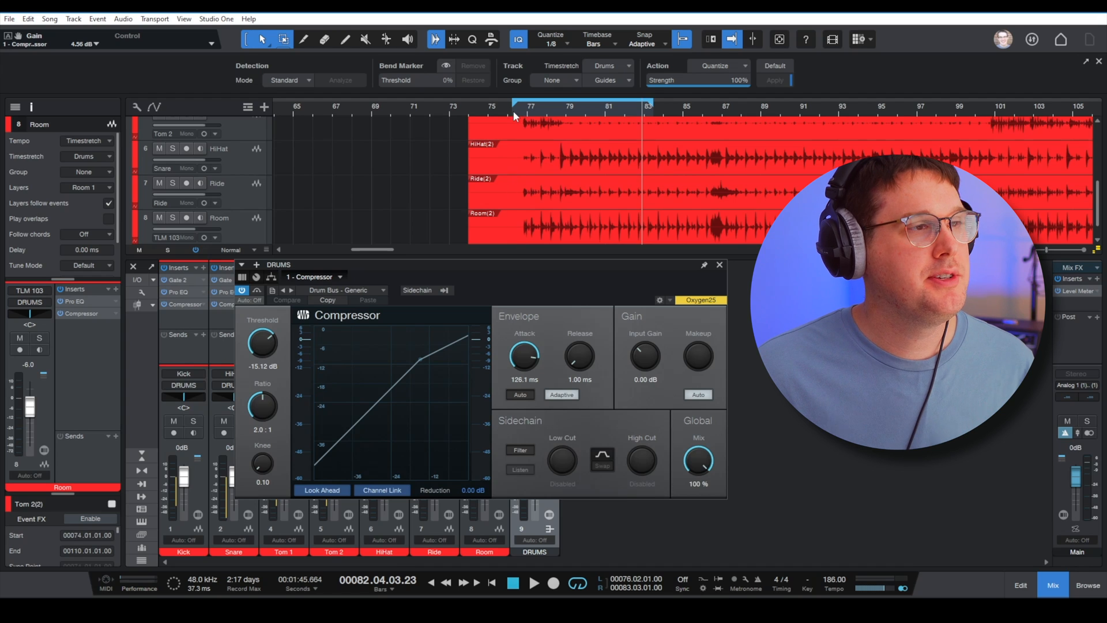
# Step: Play the mix from bar 76.02.01 and lower the DRUMS compressor's threshold to about -26.16 dB
pyautogui.click(513, 111)
pyautogui.moveTo(513, 264); pyautogui.dragTo(339, 287)
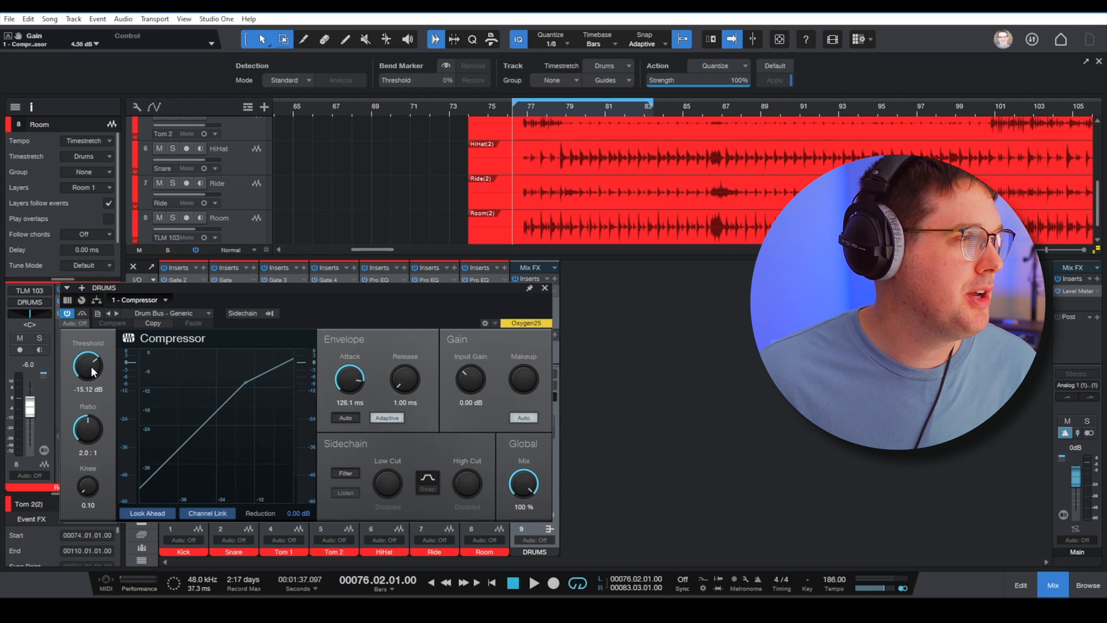
pyautogui.press('space')
pyautogui.moveTo(90, 368); pyautogui.dragTo(91, 398)
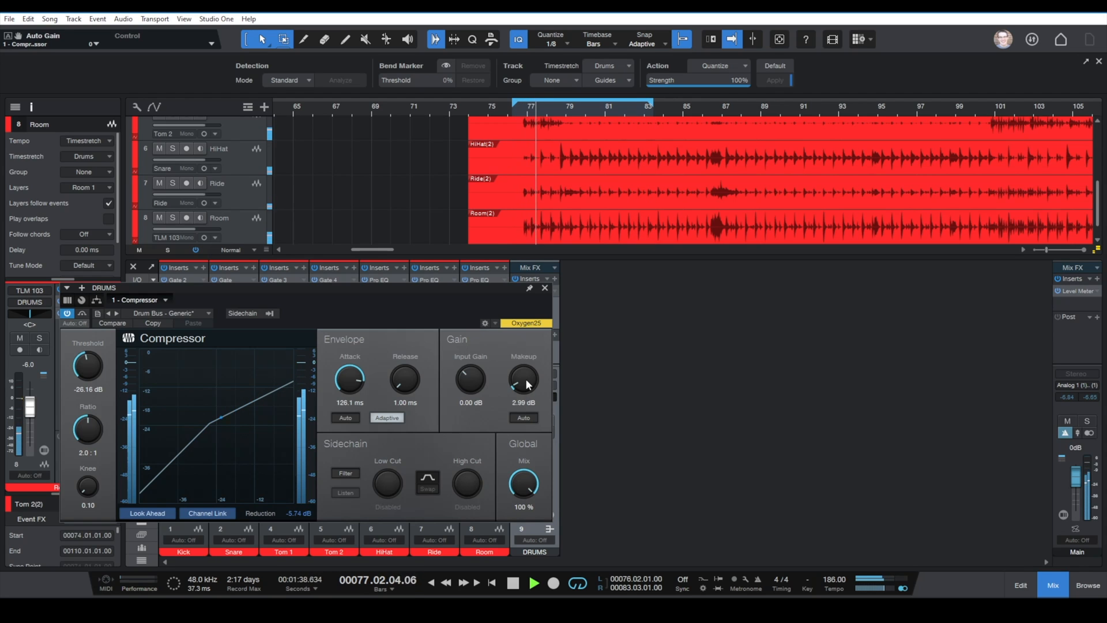
# Step: With automatic makeup off, adjust the DRUMS compressor's makeup gain to about 4.19 dB, comparing playback with the compressor bypassed and enabled
pyautogui.moveTo(525, 381); pyautogui.dragTo(526, 377)
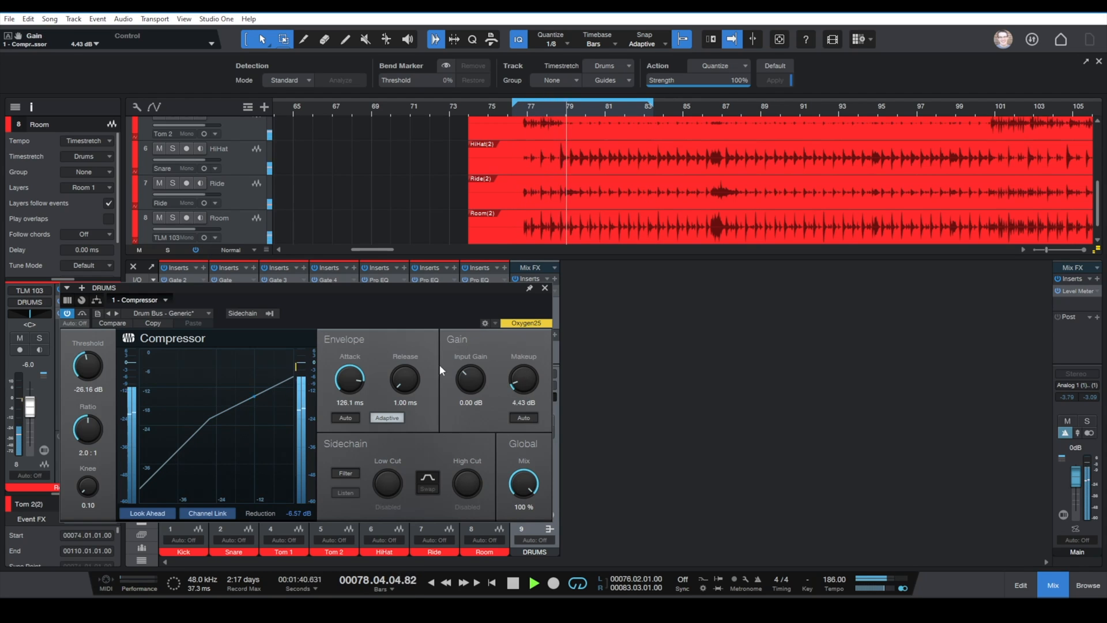
pyautogui.click(67, 315)
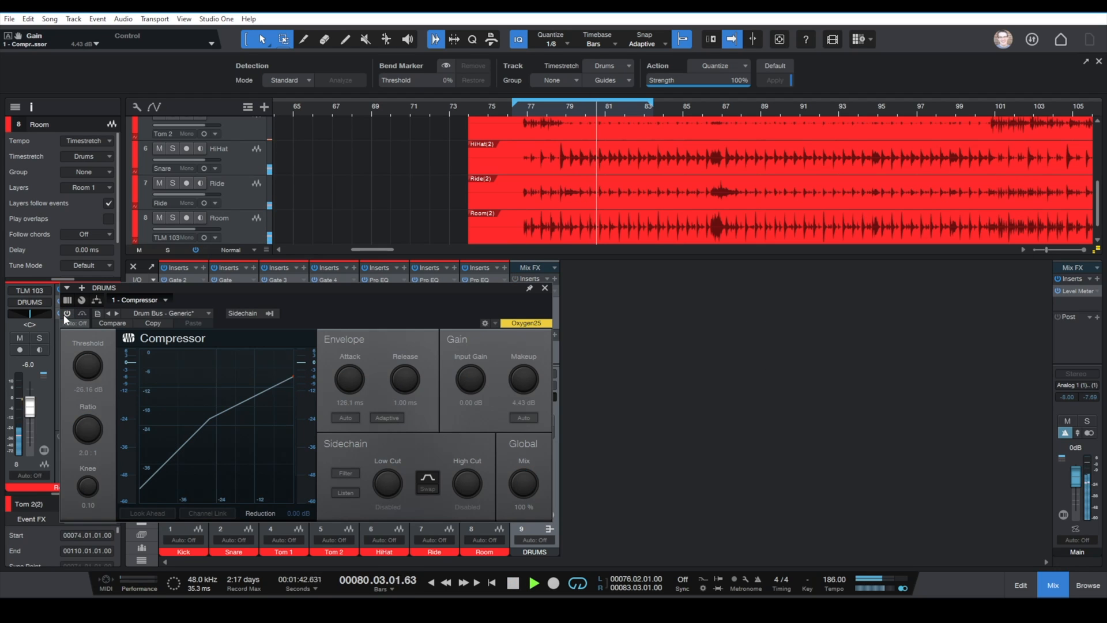
pyautogui.click(67, 313)
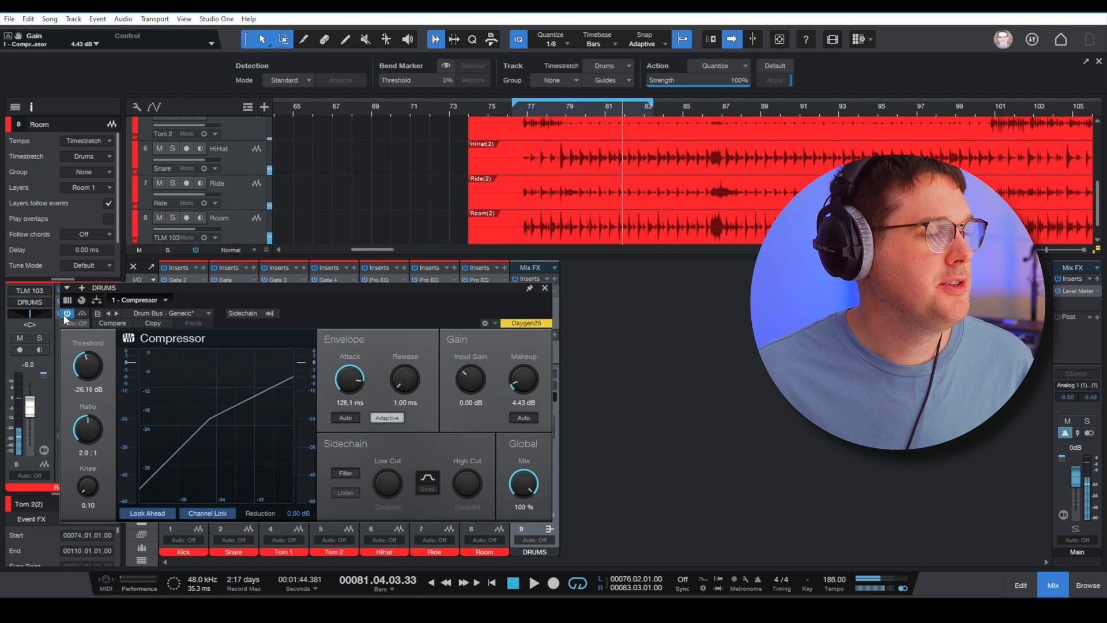
pyautogui.moveTo(529, 380); pyautogui.dragTo(528, 383)
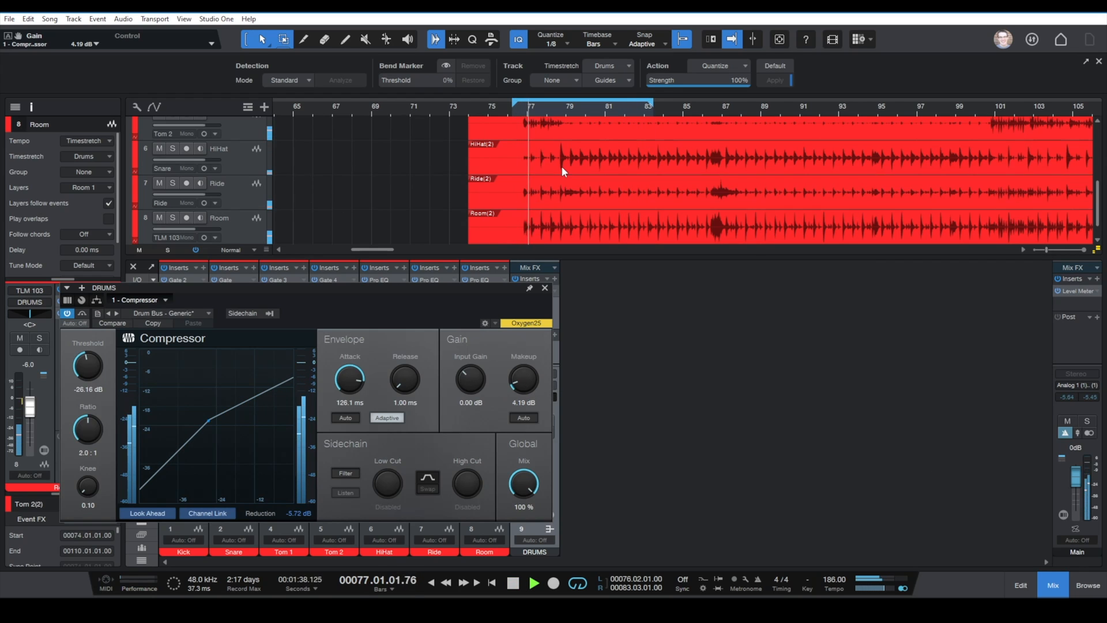
pyautogui.click(545, 288)
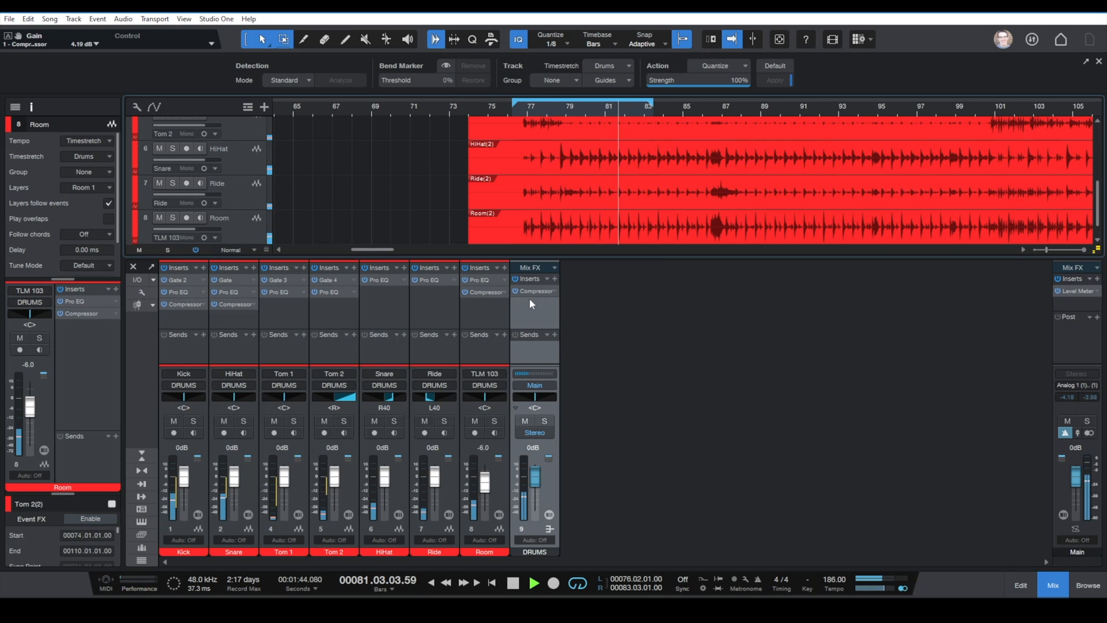
# Step: Stop playback and pull the Room channel's fader all the way down
pyautogui.click(488, 306)
pyautogui.press('space')
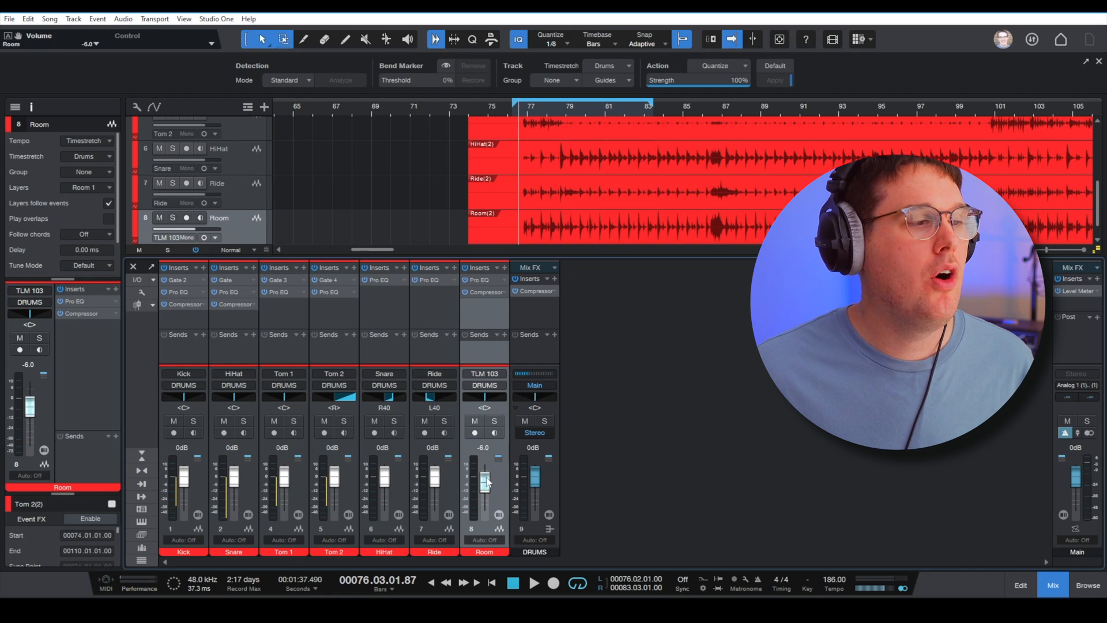
pyautogui.moveTo(486, 482); pyautogui.dragTo(497, 562)
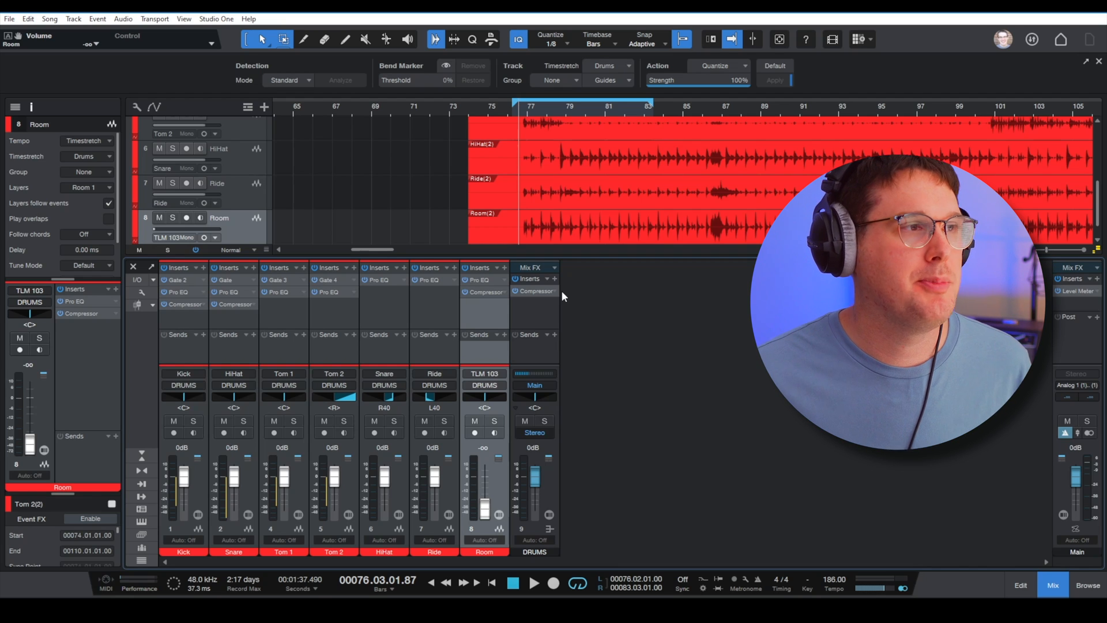
# Step: Play the drum mix from bar 76.02.01 and gradually raise the Room channel's volume to about -12.8 dB
pyautogui.click(513, 109)
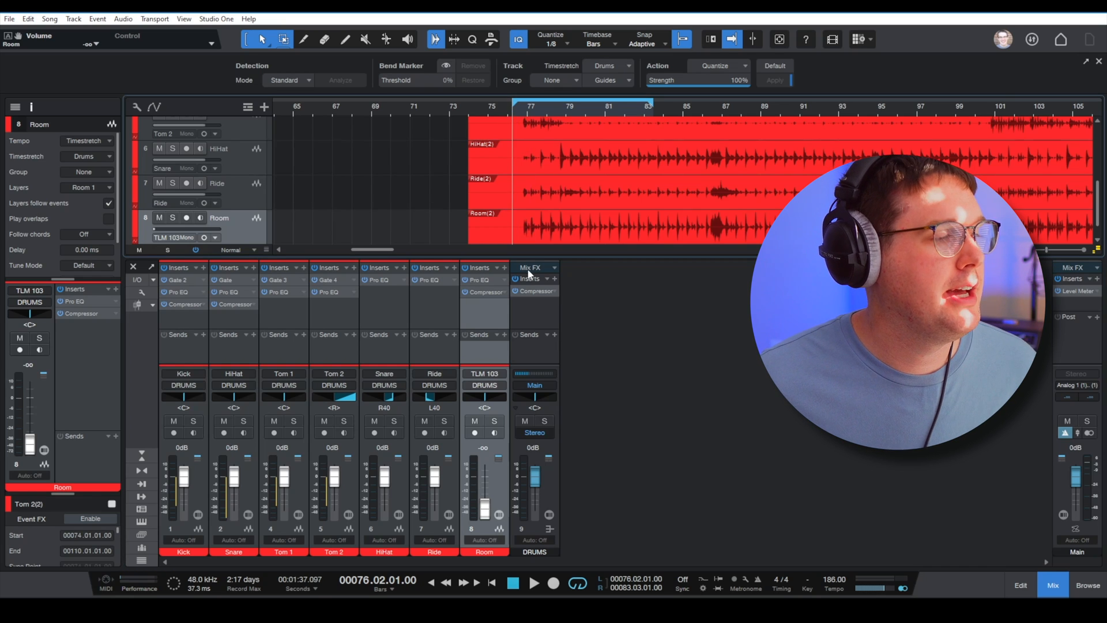
pyautogui.press('space')
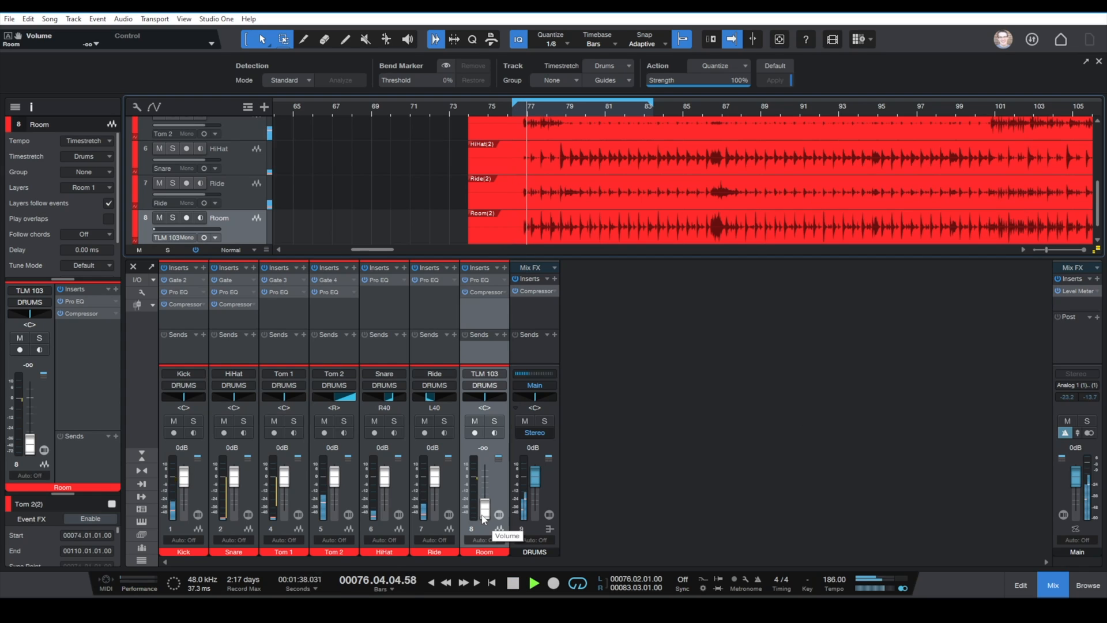
pyautogui.moveTo(483, 517); pyautogui.dragTo(494, 496)
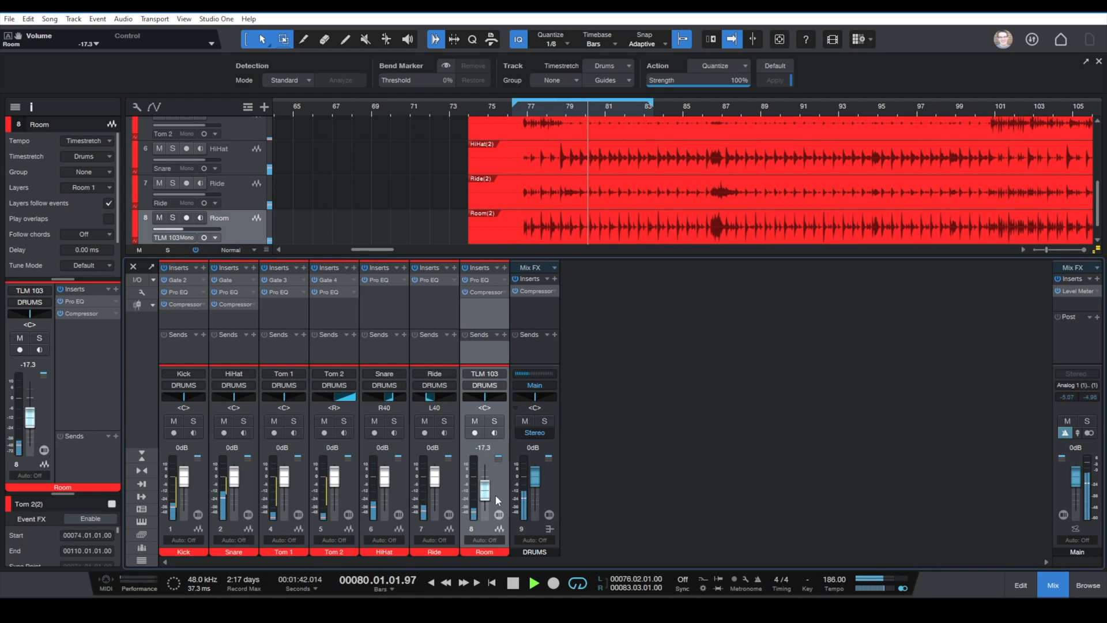
pyautogui.moveTo(497, 493); pyautogui.dragTo(497, 492)
# Step: Set the Room channel's volume to exactly -13 dB and select the DRUMS bus channel
pyautogui.click(486, 448)
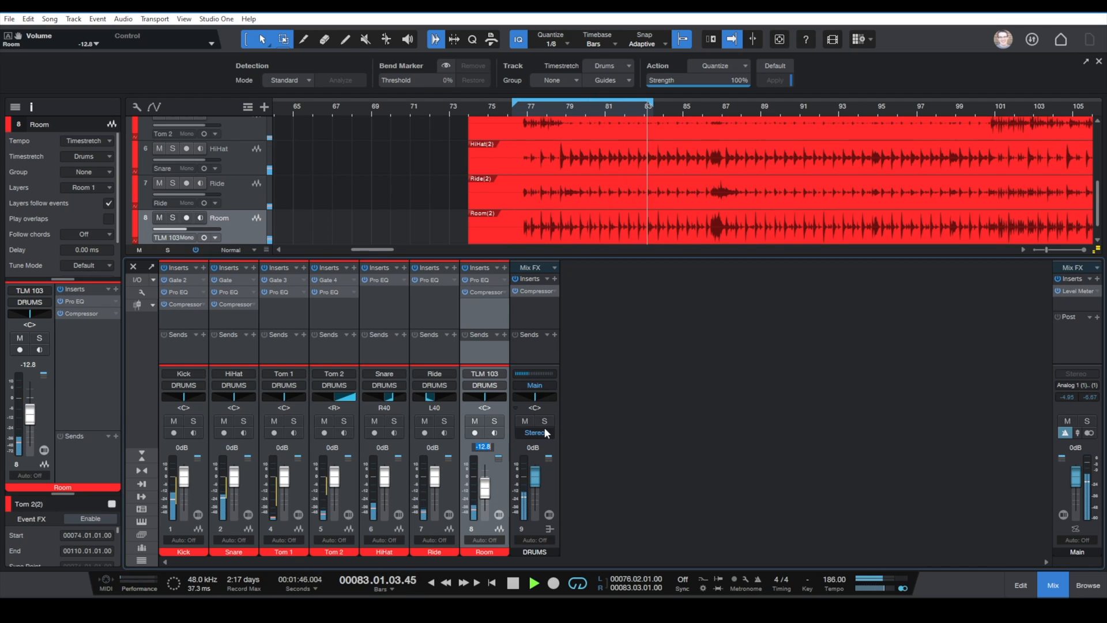
pyautogui.write('-13')
pyautogui.press('Return')
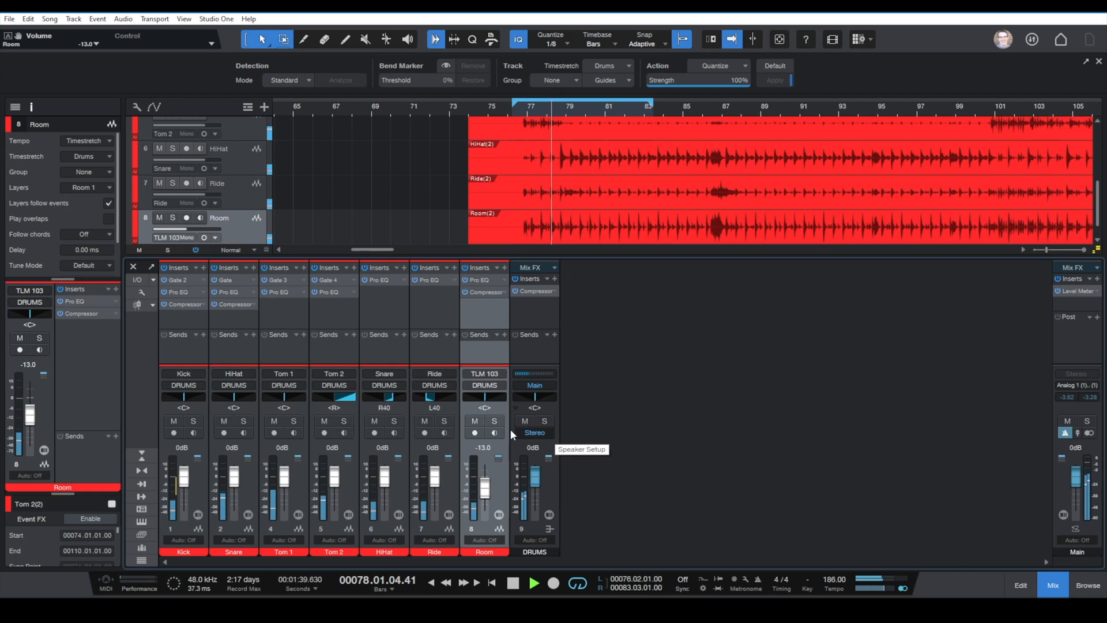
pyautogui.click(530, 314)
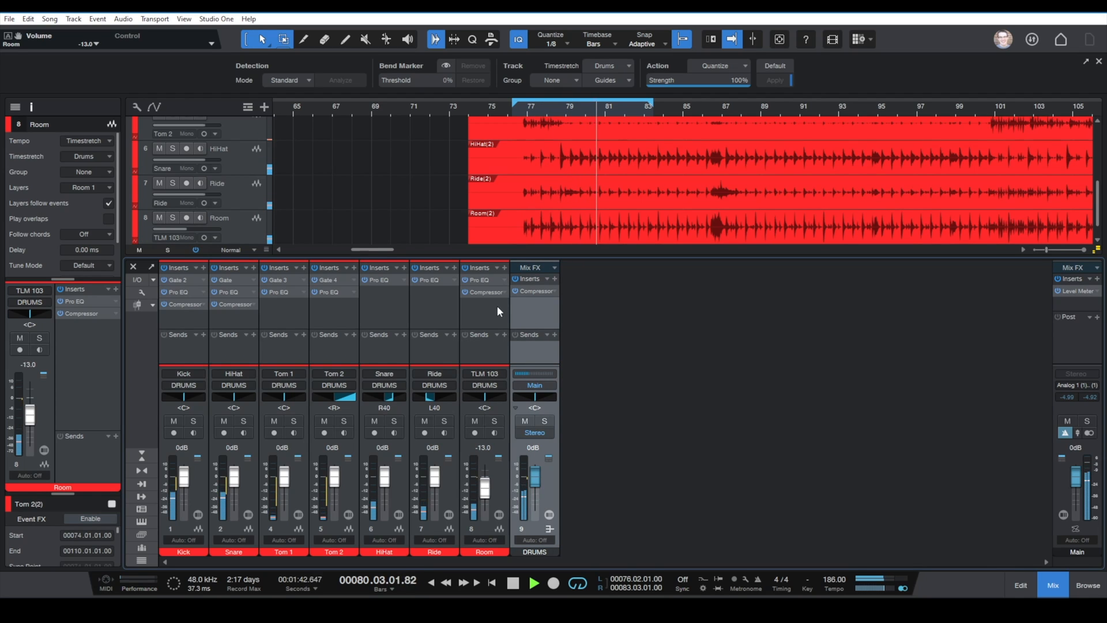